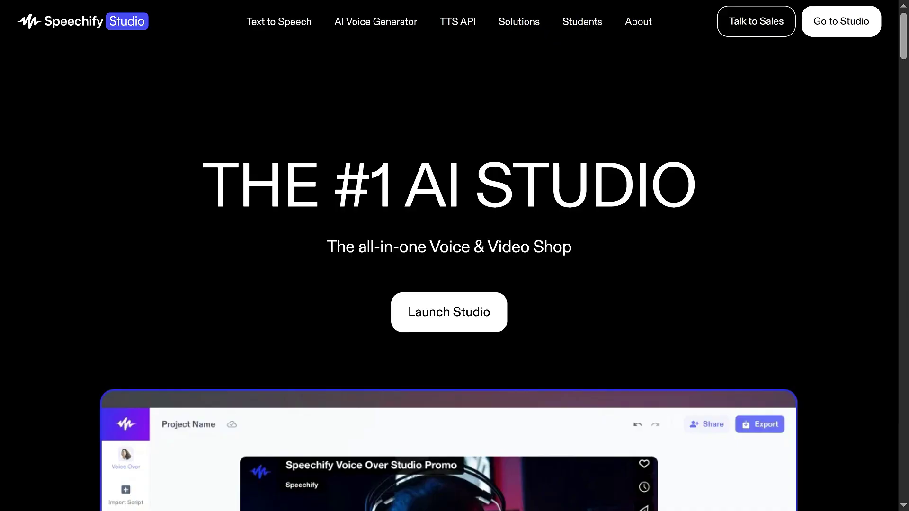
scroll(449, 331, down, 5)
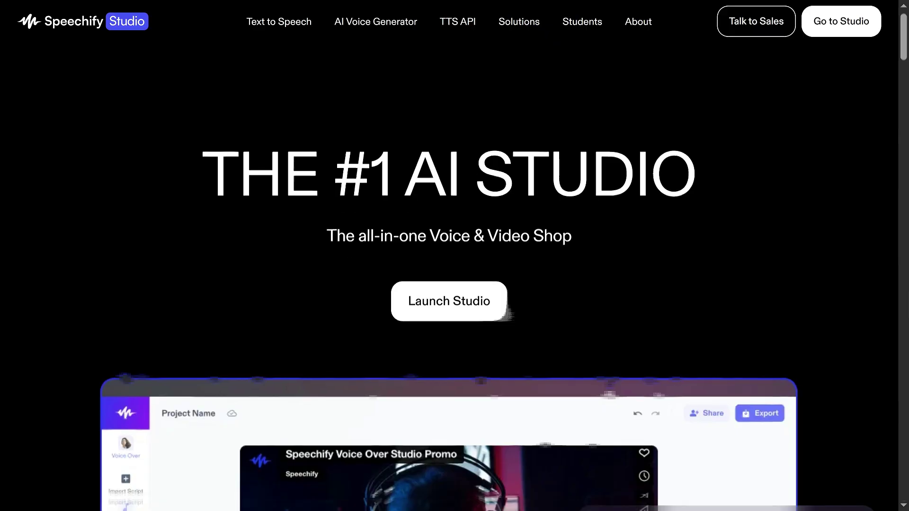
scroll(449, 284, down, 6)
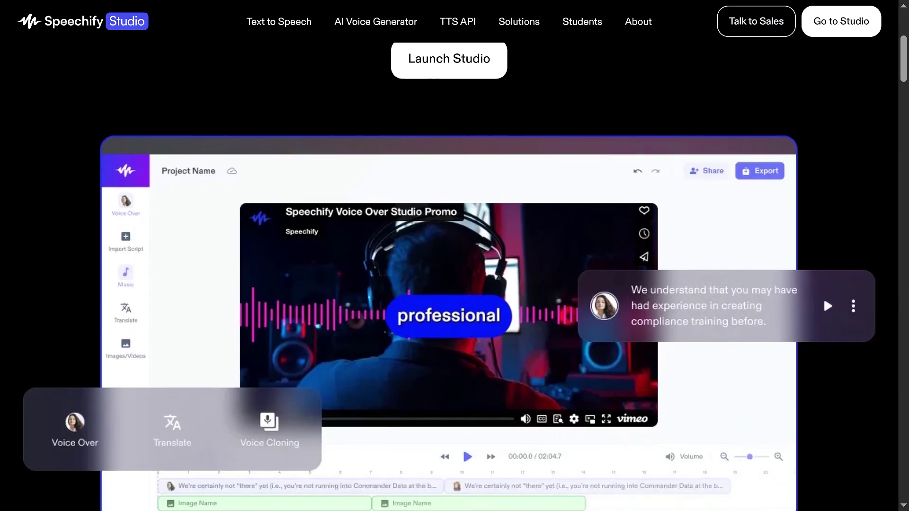
scroll(449, 284, down, 5)
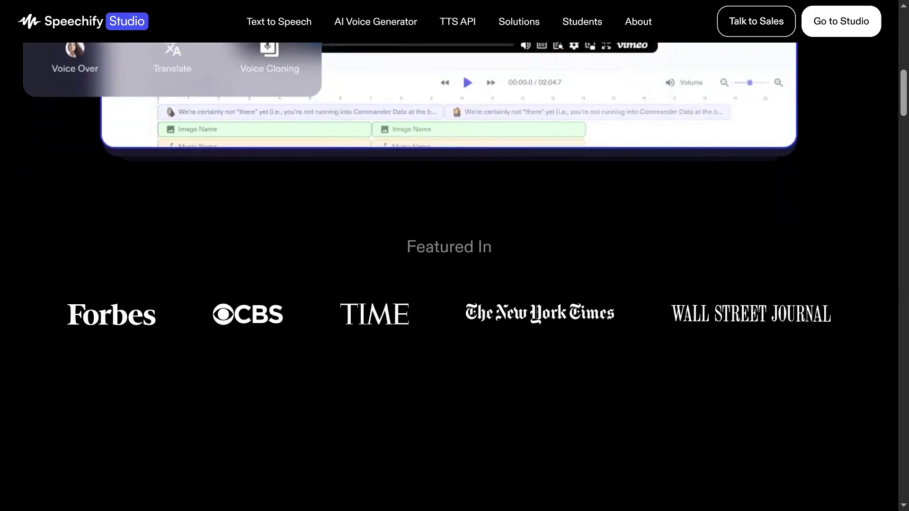
scroll(449, 284, down, 10)
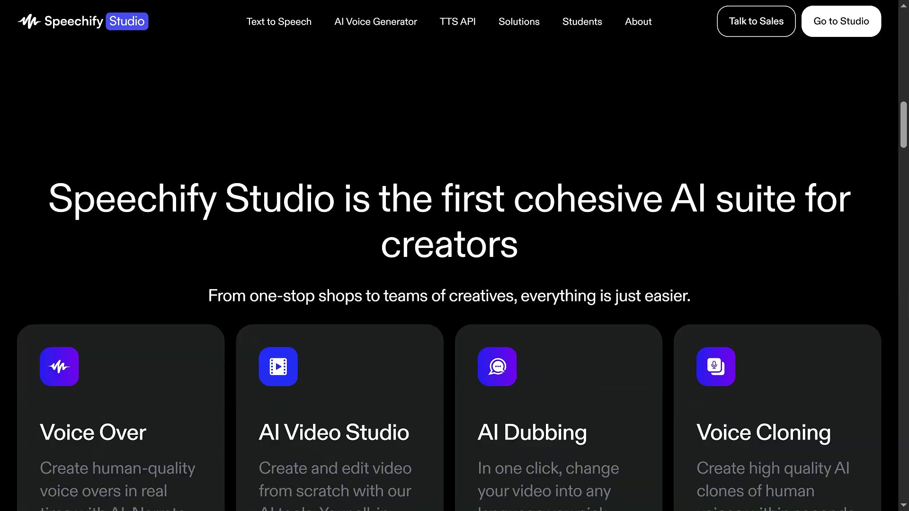
scroll(449, 284, down, 5)
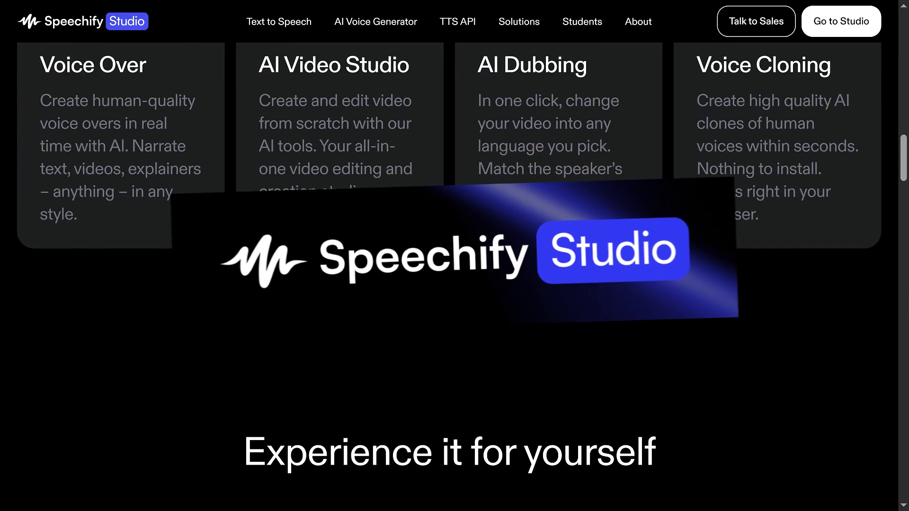
scroll(449, 284, down, 3)
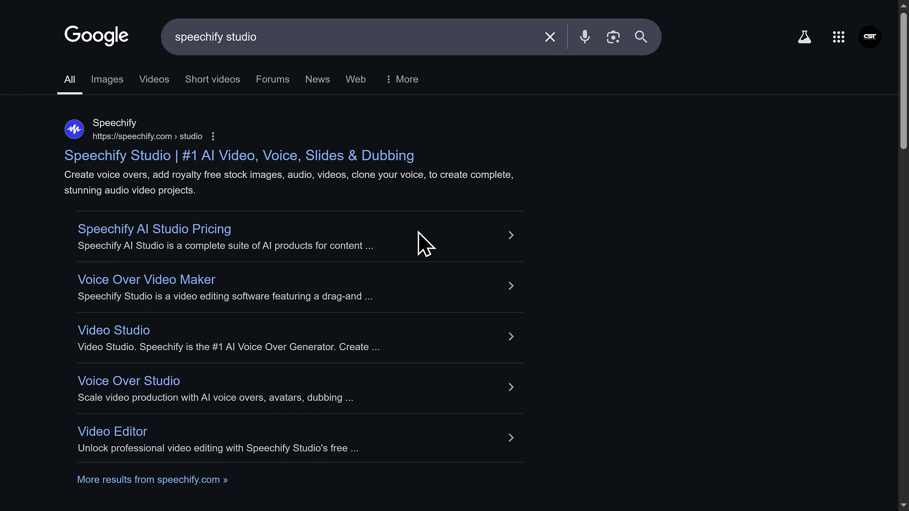
Open the Speechify Studio site from the Google results and launch the studio.
click(274, 158)
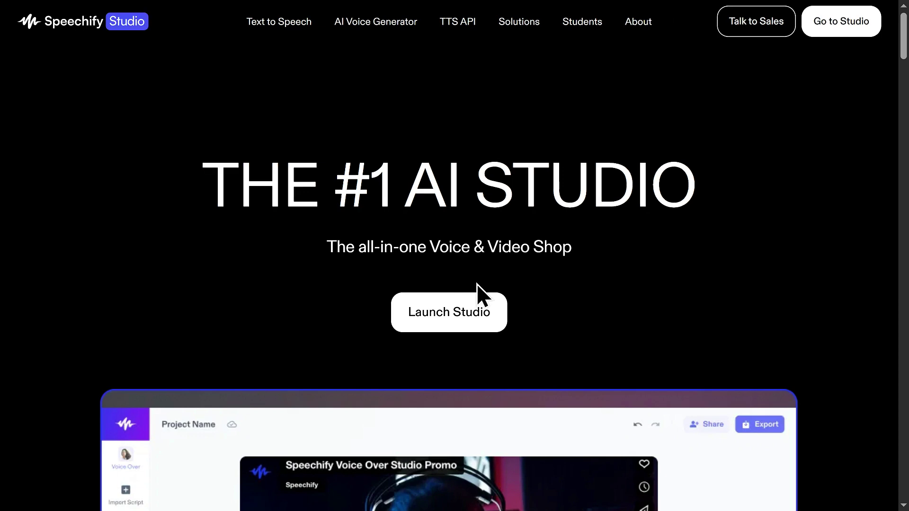
click(458, 312)
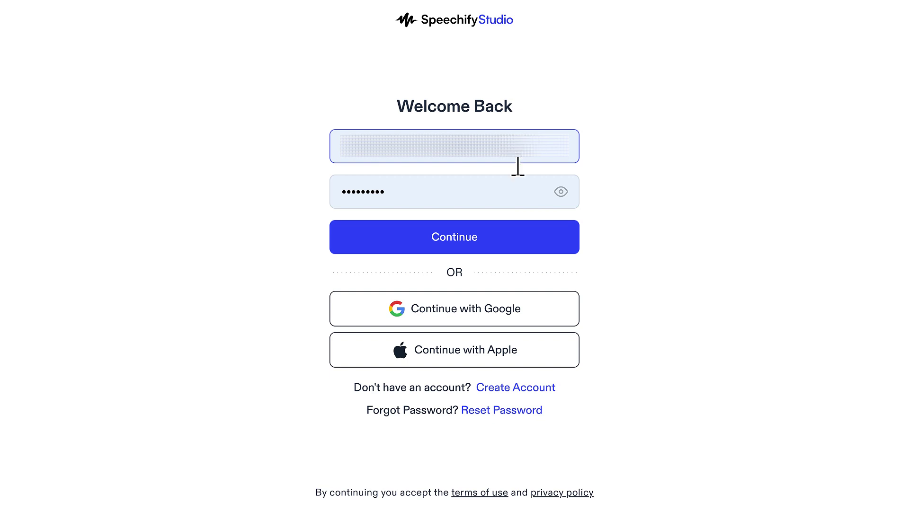
Sign in to Speechify Studio using the pre-filled e-mail and password.
click(649, 260)
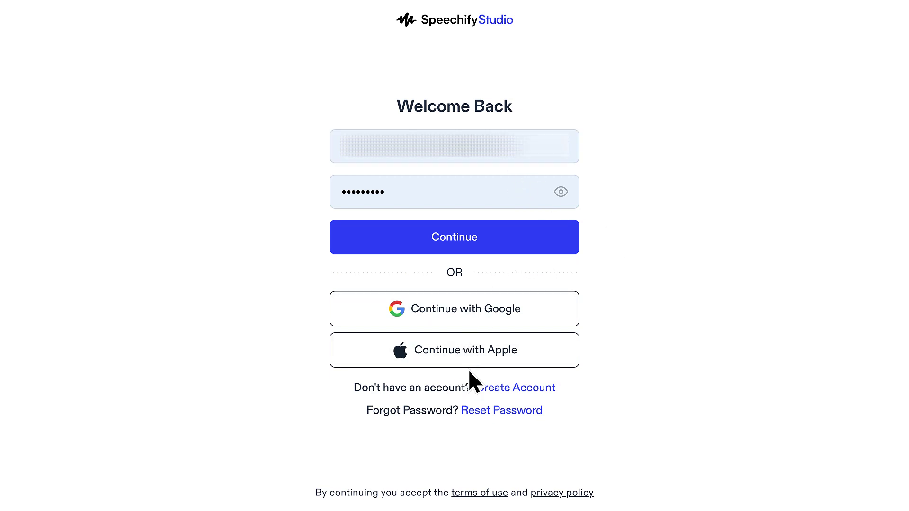
click(455, 241)
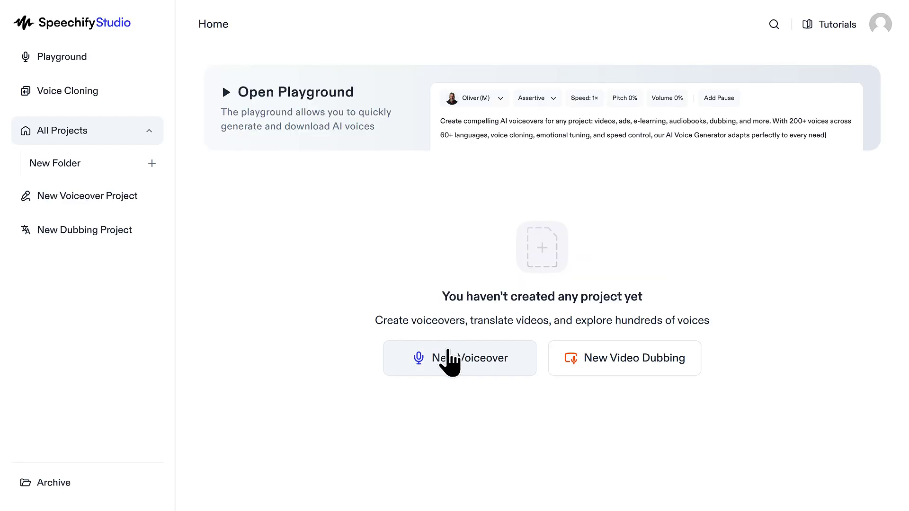
Create a new voiceover project and title it 'Speechify Voiceover'.
click(444, 356)
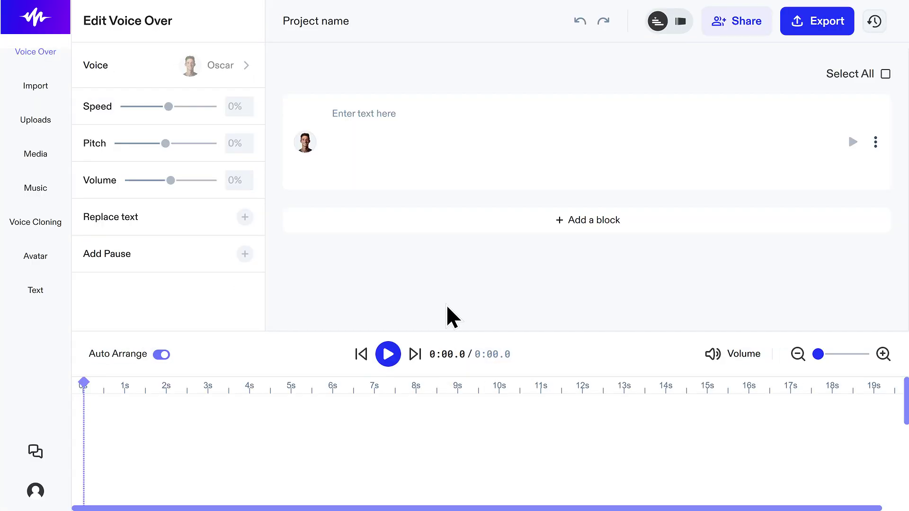
click(324, 23)
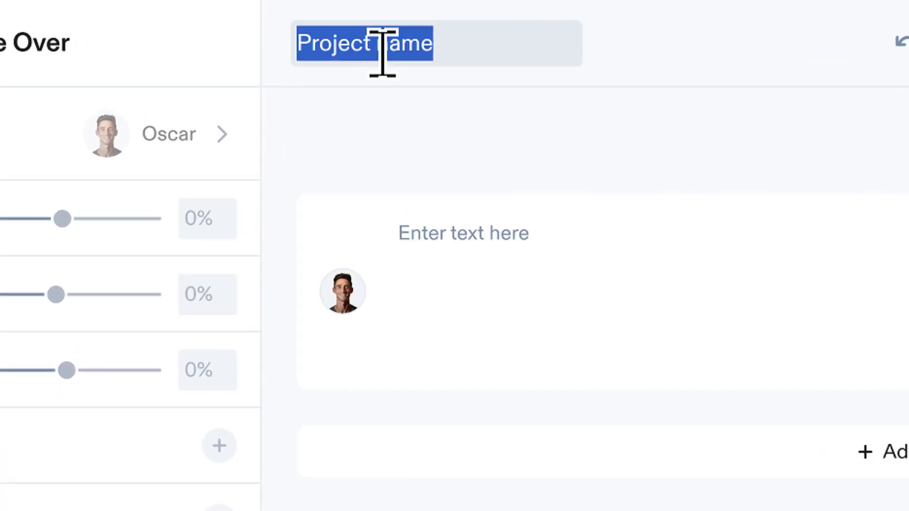
text(Speechify Voiceover)
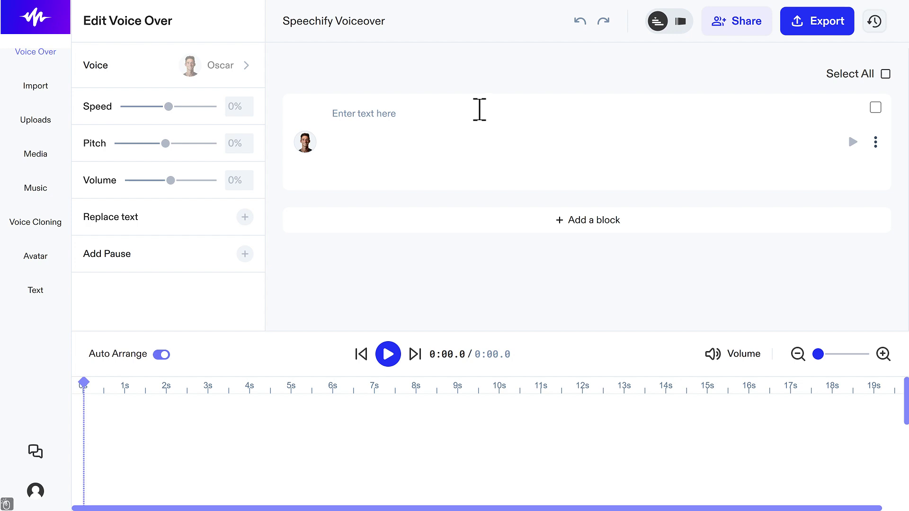
Add a second voice block and paste the YouTube voiceover script into the first block.
click(479, 110)
click(551, 226)
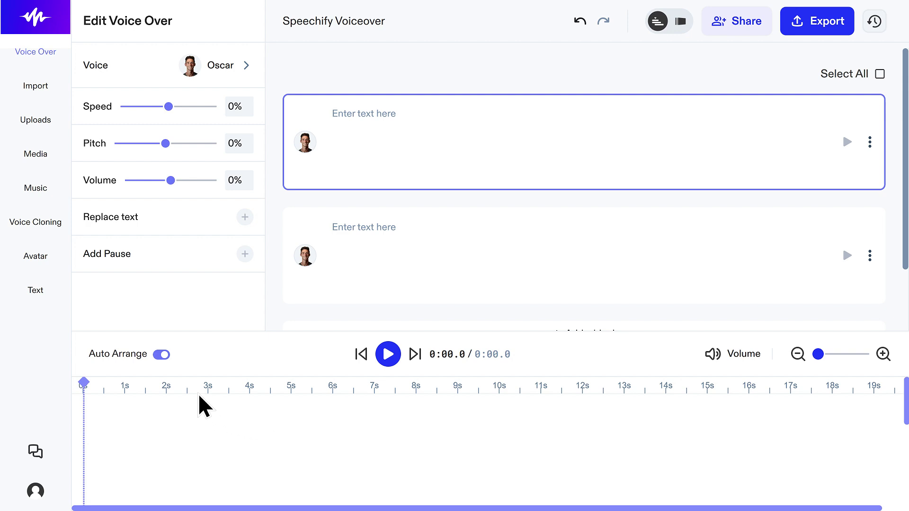
drag(200, 384, 249, 384)
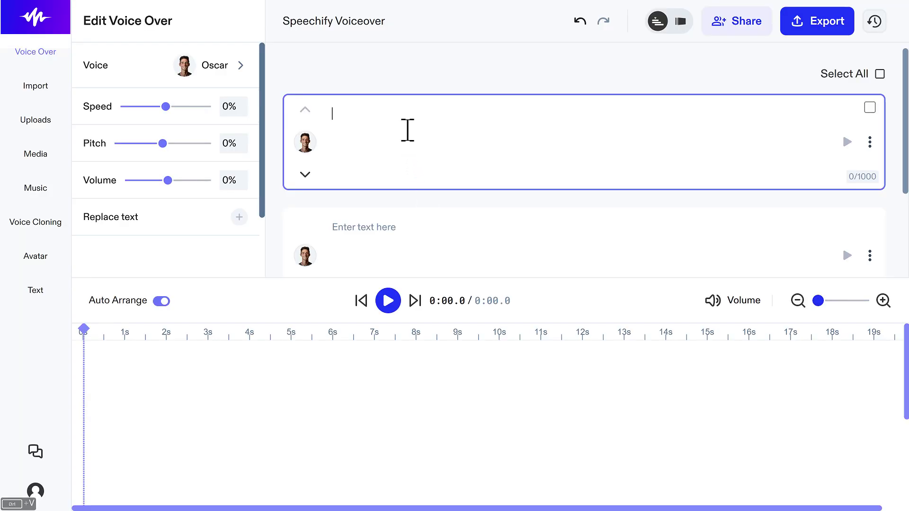
text(Creating a voiceover for your YouTube video is easier than ever with the help of AI. In this video, I’ll show you how to turn your script into a professional-sounding narration using just a few simple steps. First, write or import your script. Then, choose a voice that fits your content style. Next, adjust the speed, pitch, and tone to match the energy of your video. Finally, preview and export your voiceover for editing. With the right tools, anyone can create clear, engaging voiceovers—no microphone needed.)
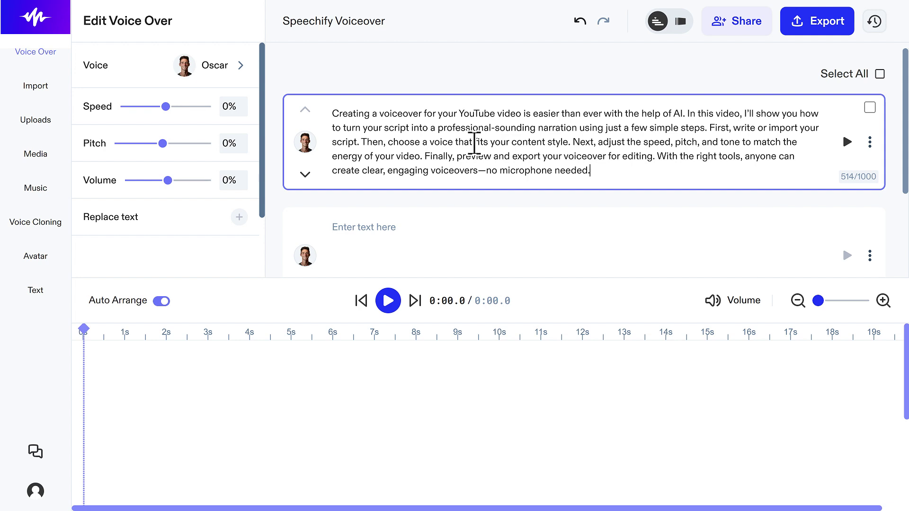
scroll(474, 142, down, 1)
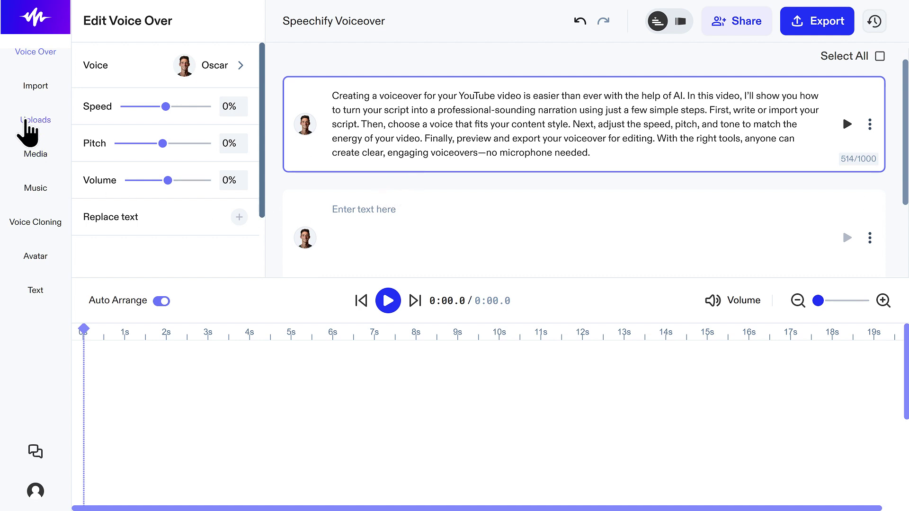
Import the script using the Split by Sentences option.
click(45, 98)
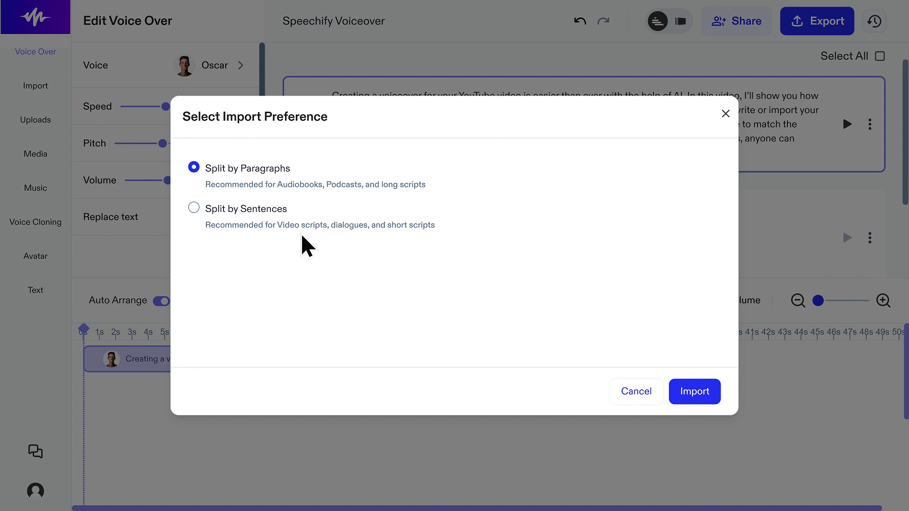
click(258, 214)
click(694, 392)
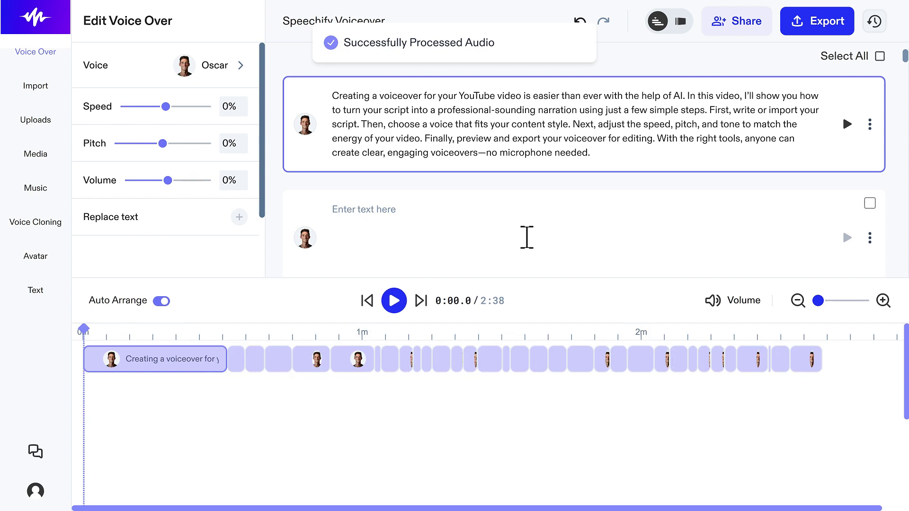
scroll(526, 237, down, 3)
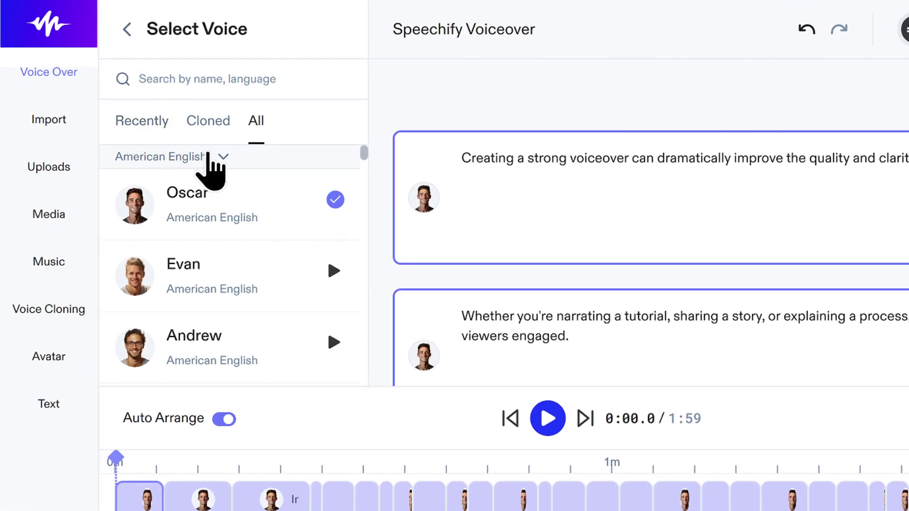
Search voices for 'en', preview Guy, and set Guy (American English) as the narrator.
click(210, 156)
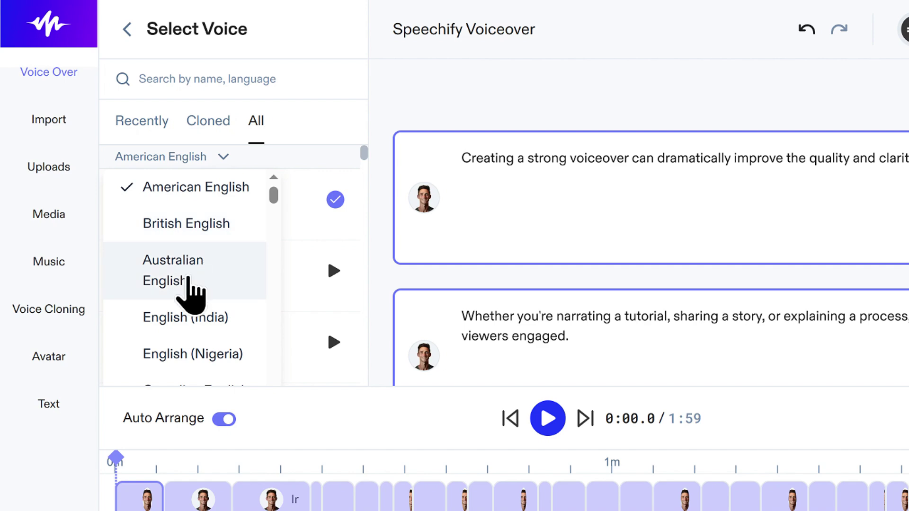
scroll(189, 289, down, 9)
scroll(188, 279, down, 10)
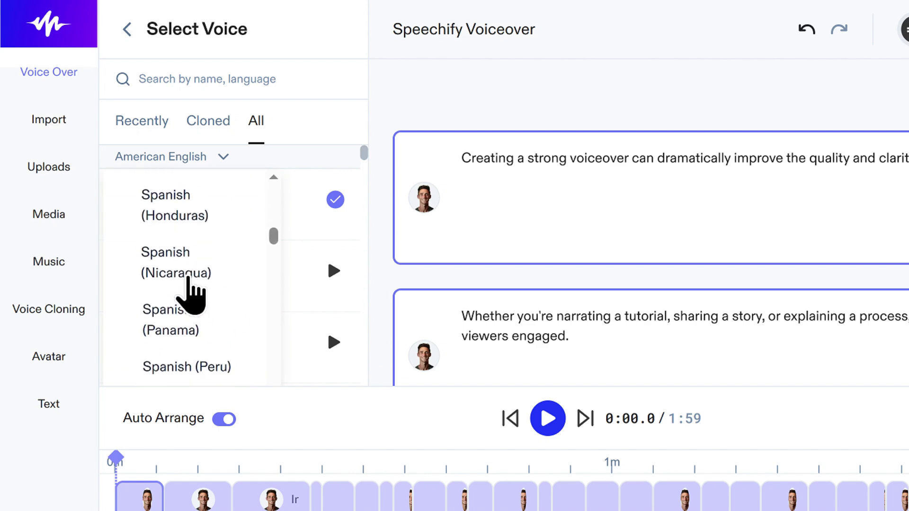
scroll(192, 294, down, 15)
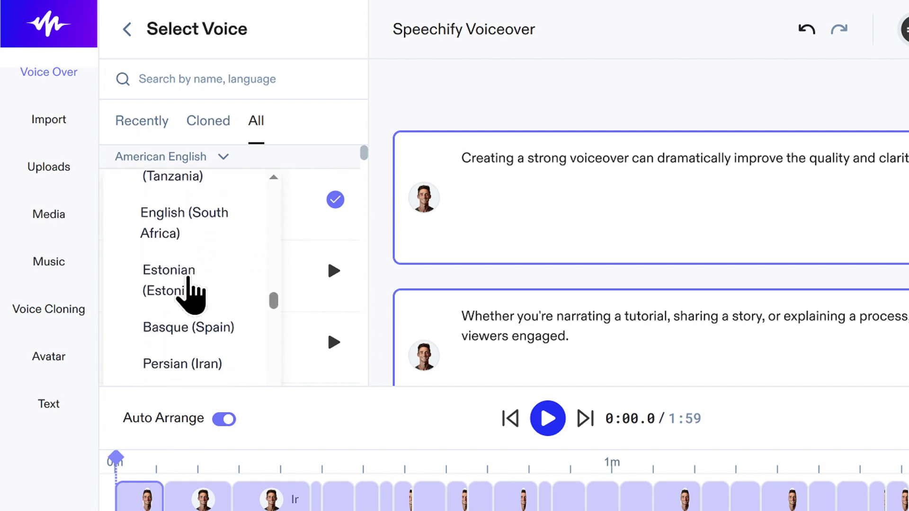
scroll(192, 295, up, 10)
scroll(191, 291, up, 20)
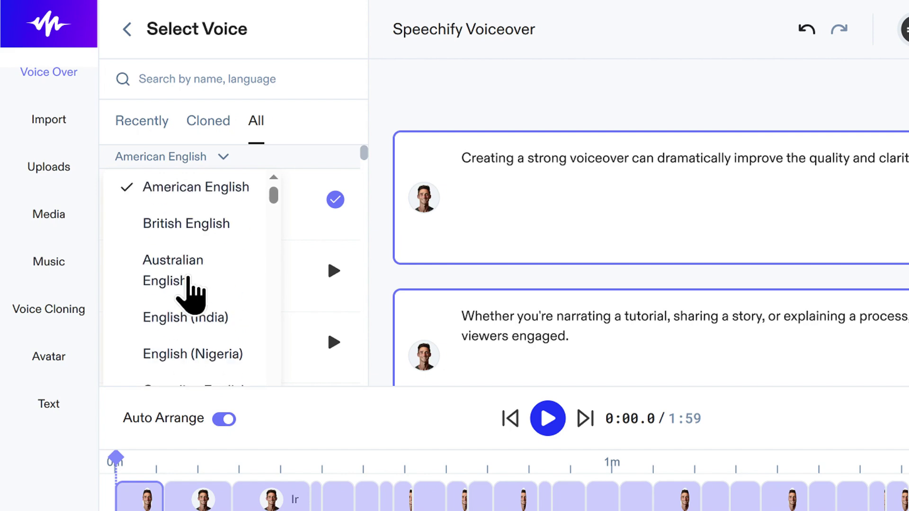
click(212, 78)
text(en)
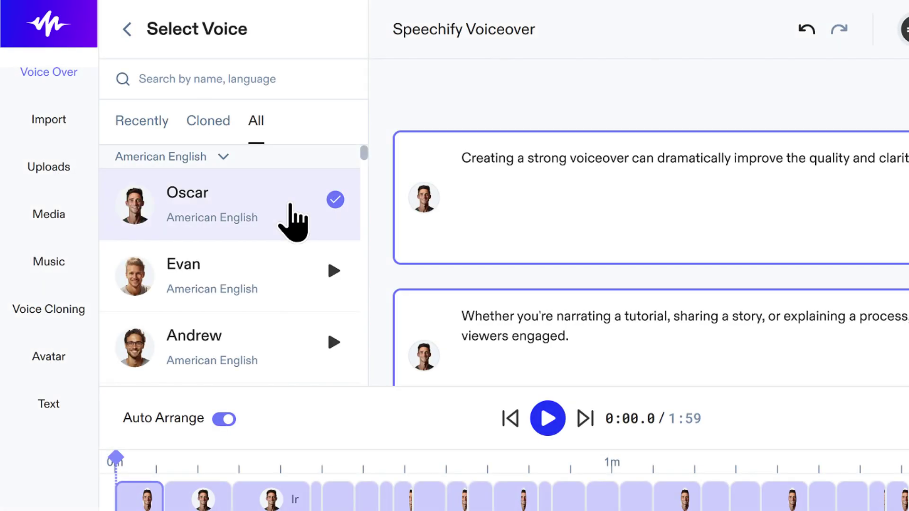
scroll(290, 205, down, 6)
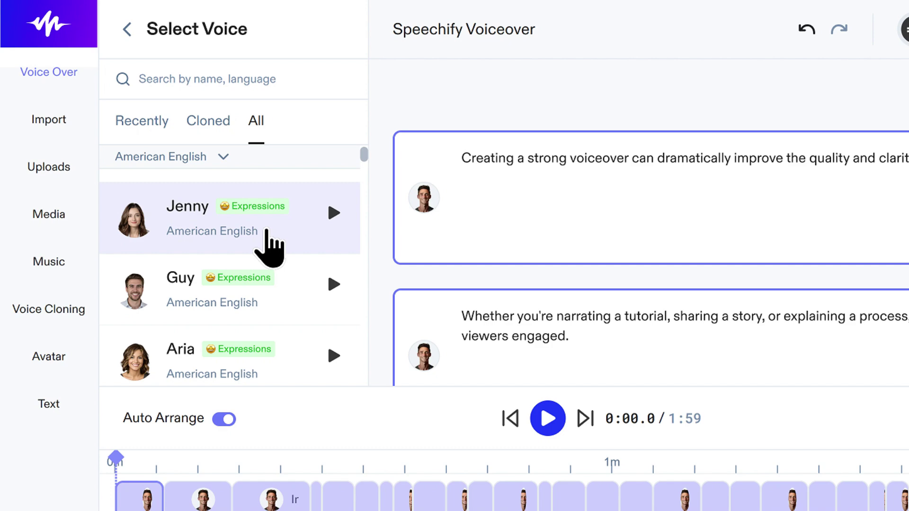
scroll(256, 270, down, 1)
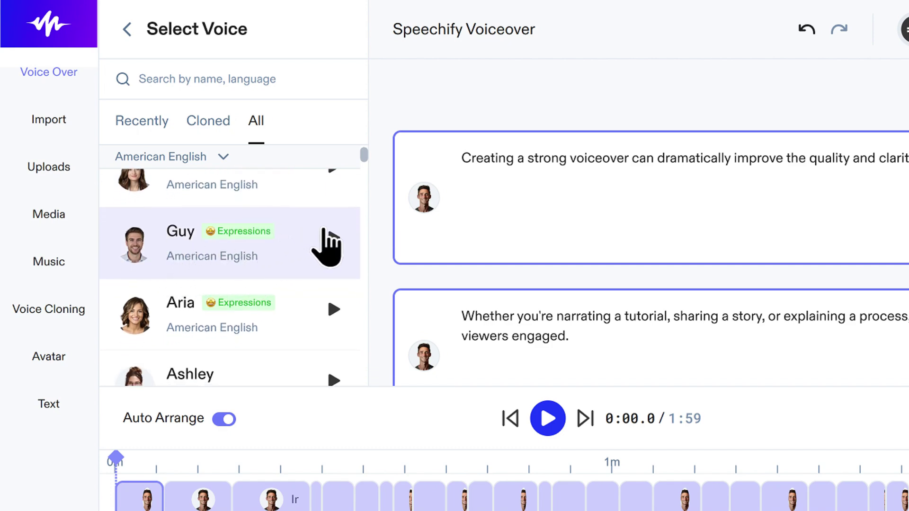
click(332, 239)
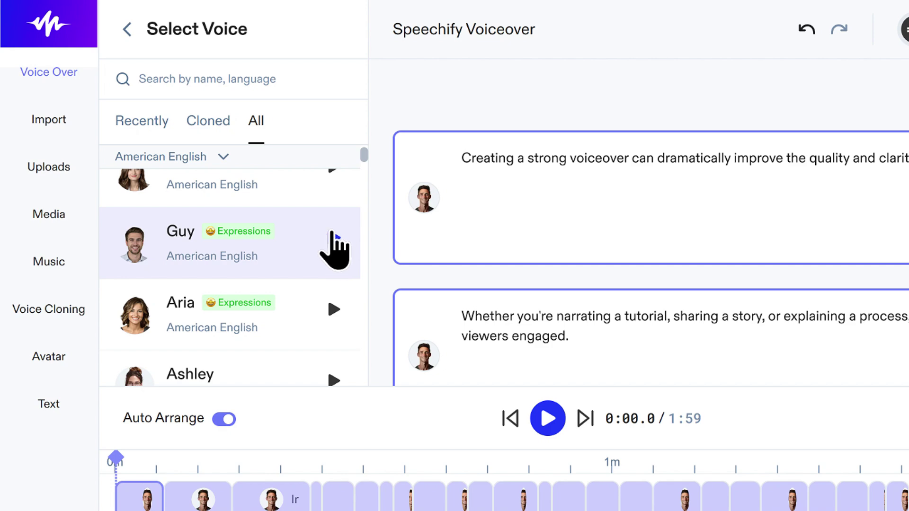
click(293, 247)
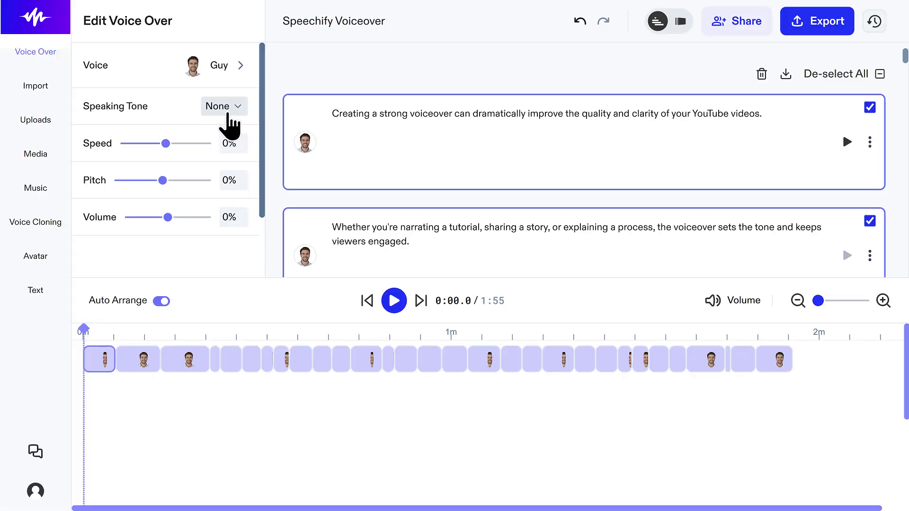
Try the Angry speaking tone, then switch it to Excited.
click(237, 107)
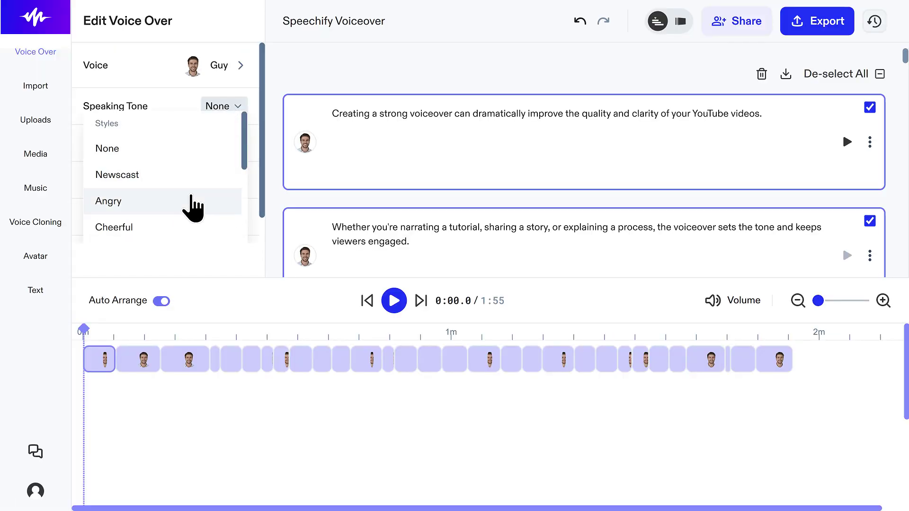
scroll(190, 219, down, 5)
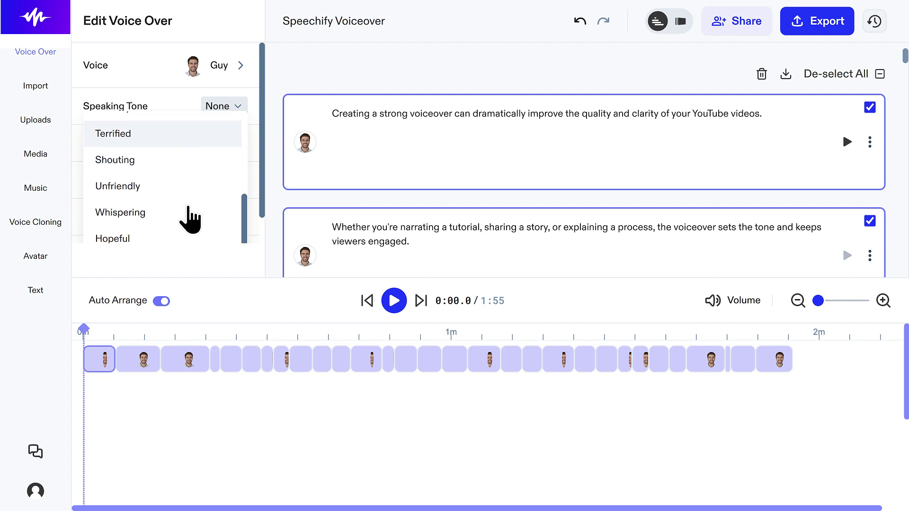
scroll(188, 208, up, 5)
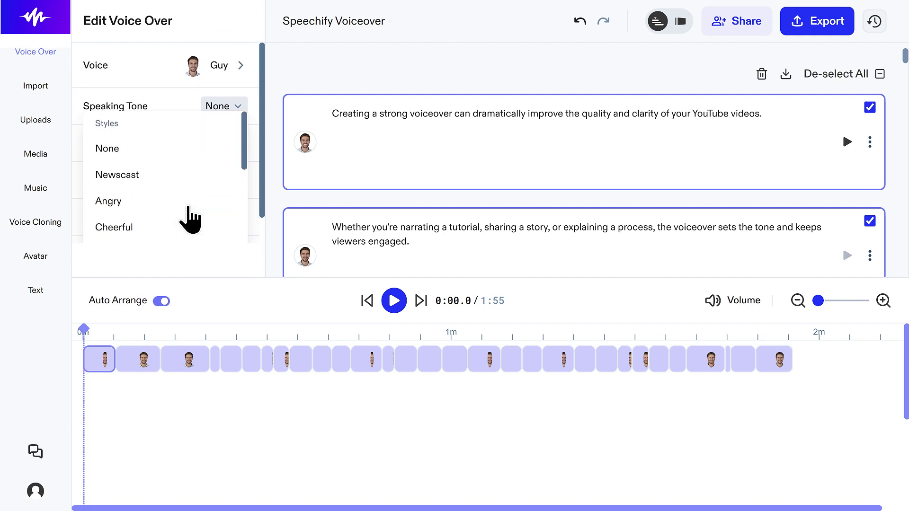
click(147, 202)
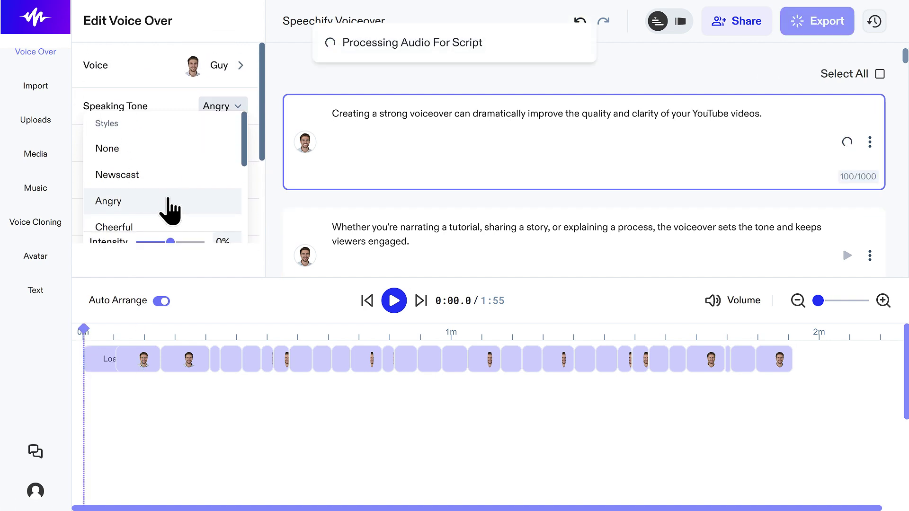
scroll(169, 201, down, 3)
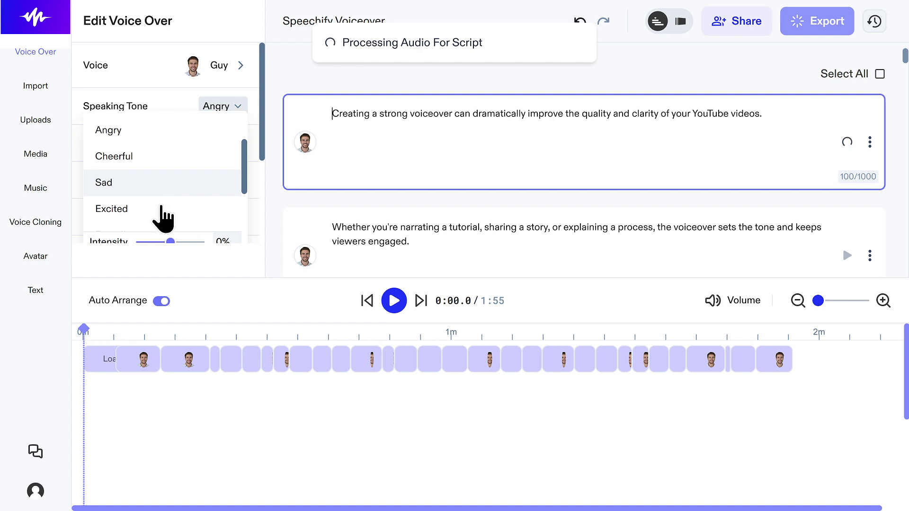
click(164, 208)
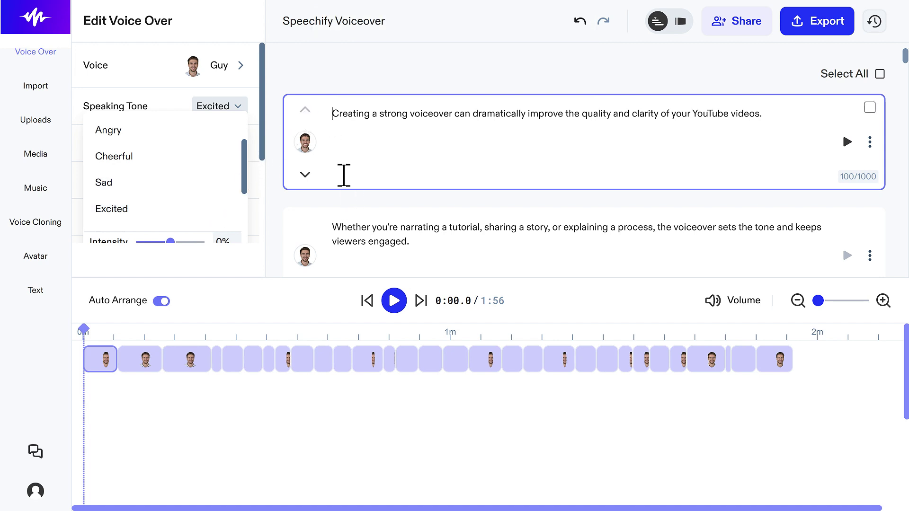
click(397, 296)
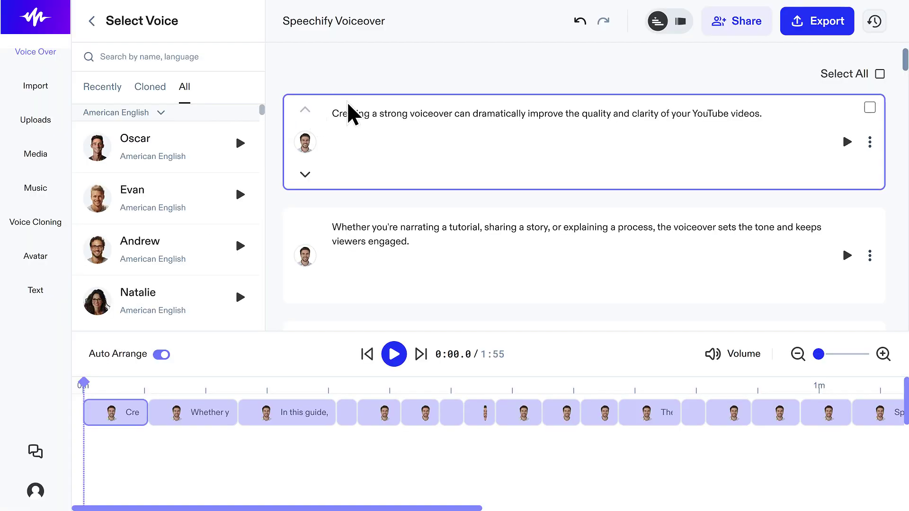
In Edit Voice Over, raise pitch to 5% with speed at 0%, then browse speaking tones.
click(353, 113)
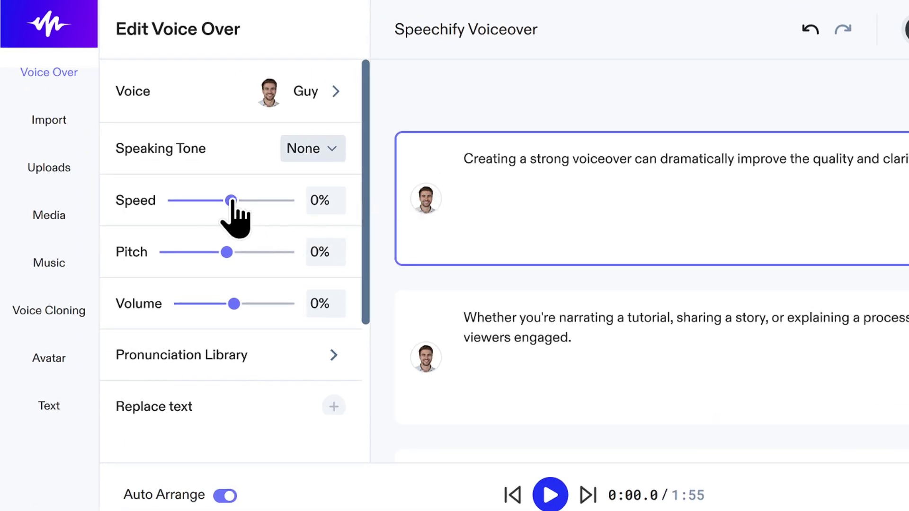
mouse_move(231, 200)
mouse_down()
mouse_move(244, 200)
mouse_move(231, 201)
mouse_up()
mouse_move(228, 254)
mouse_down()
mouse_move(240, 259)
mouse_move(232, 259)
mouse_up()
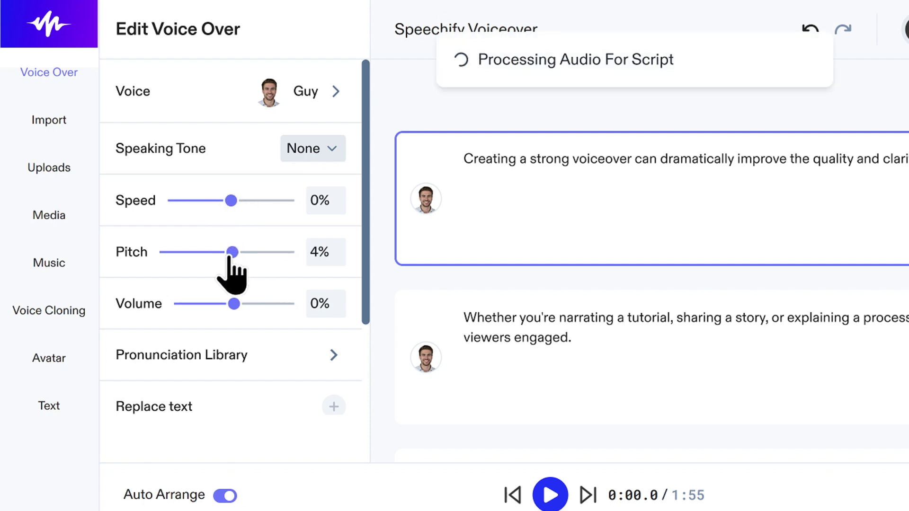
click(300, 157)
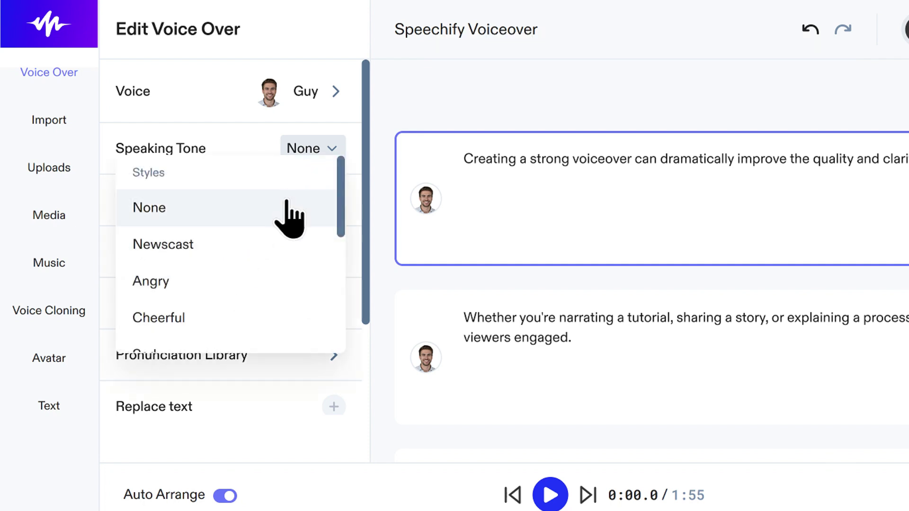
scroll(289, 246, down, 5)
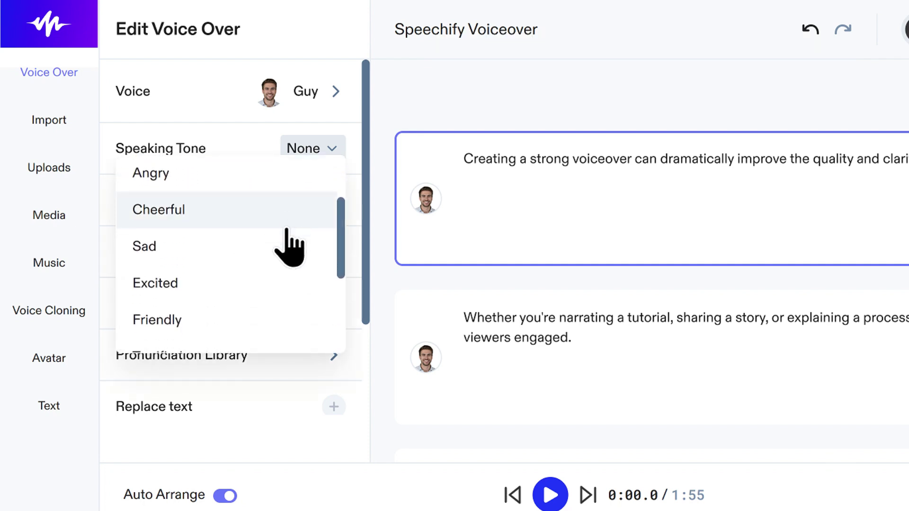
scroll(289, 246, down, 2)
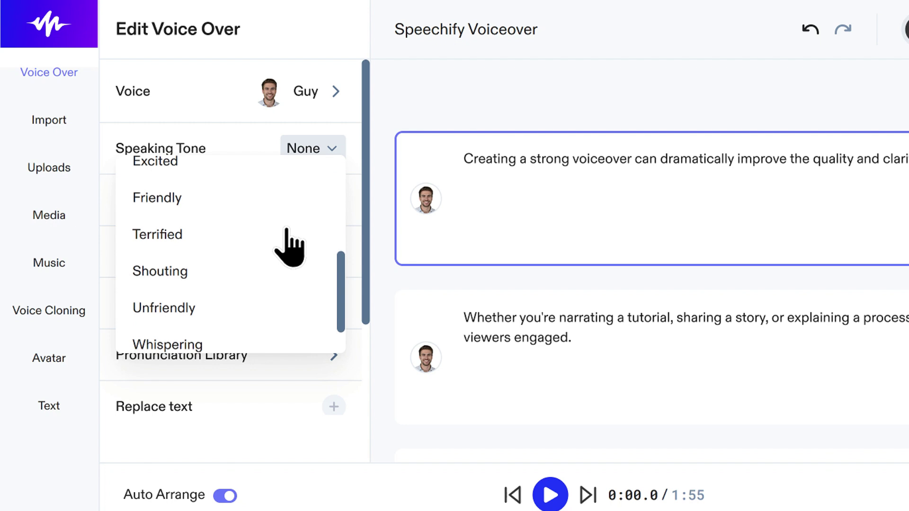
Choose the Excited speaking tone from the dropdown.
scroll(289, 247, up, 1)
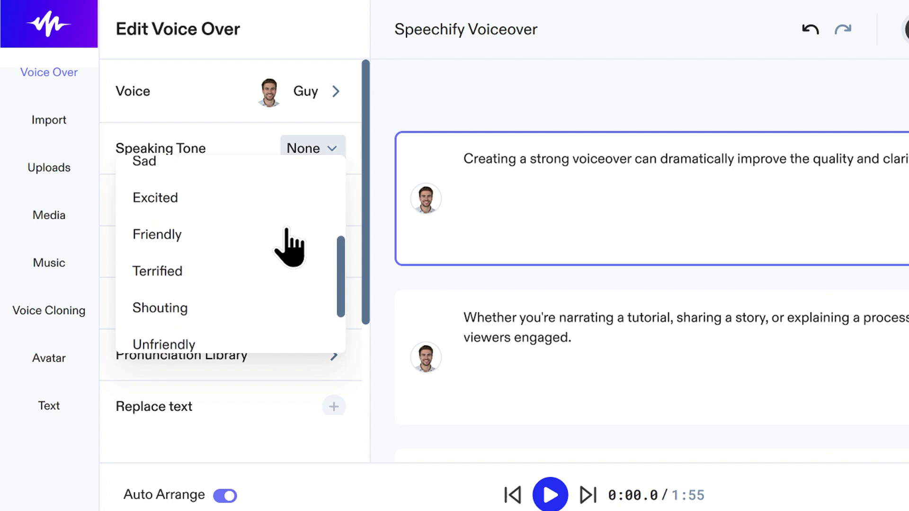
click(209, 199)
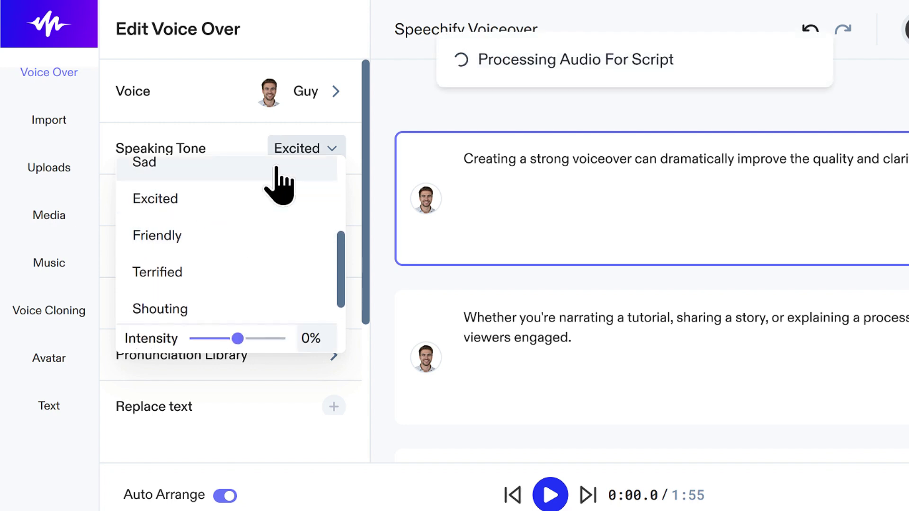
click(294, 148)
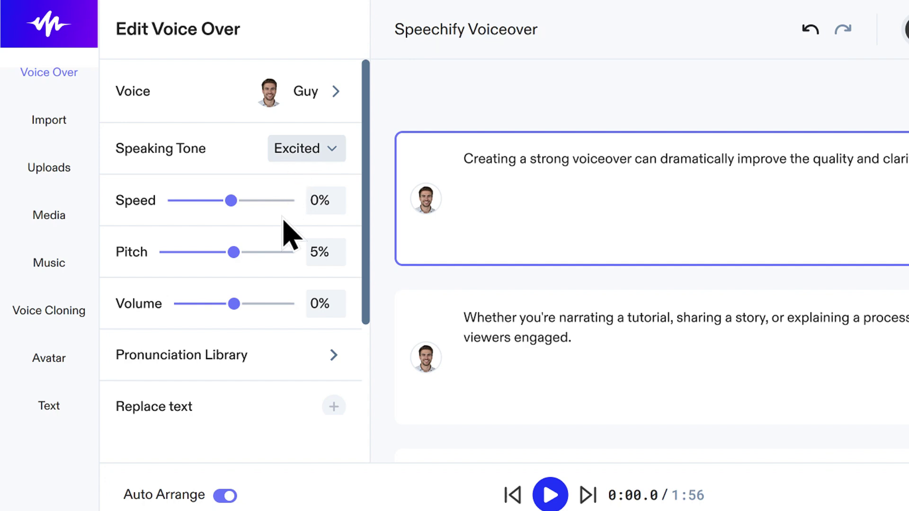
Adjust the voice sliders to speed 20%, pitch 5% and volume 0%.
scroll(278, 269, down, 2)
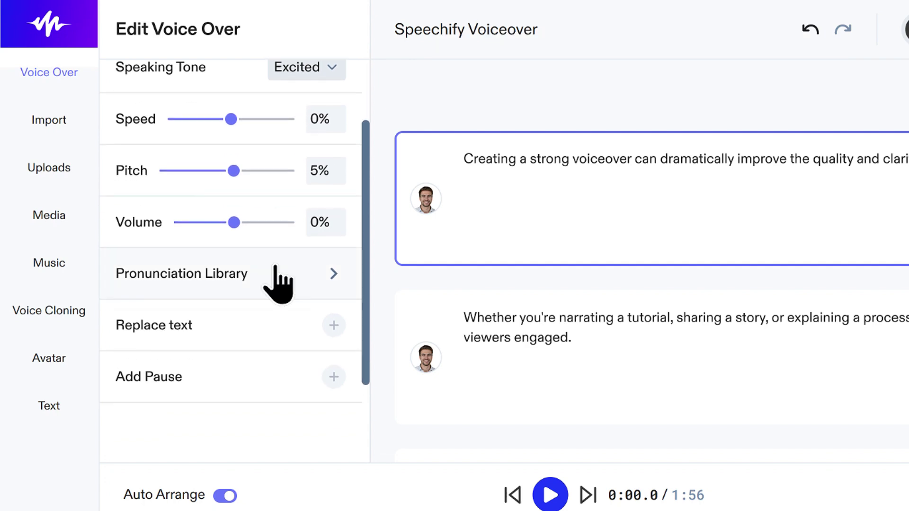
scroll(277, 272, down, 1)
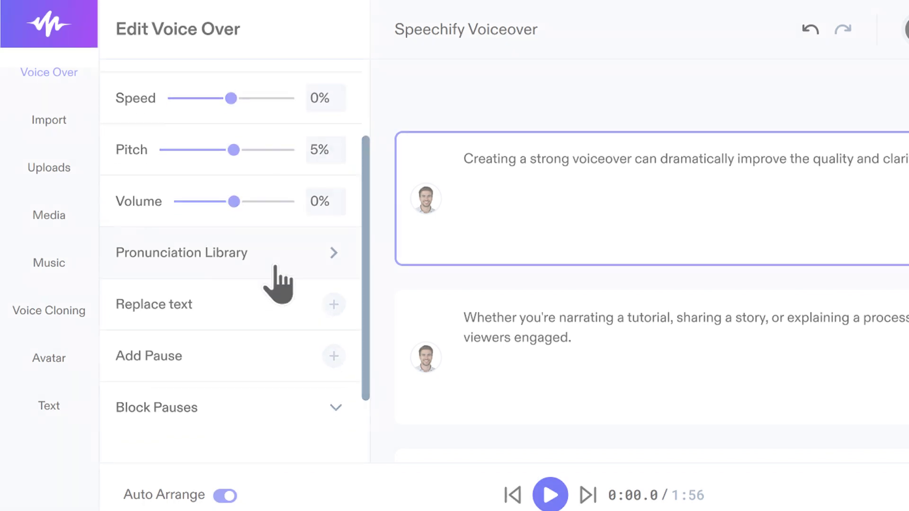
scroll(235, 203, up, 3)
drag(236, 201, 261, 201)
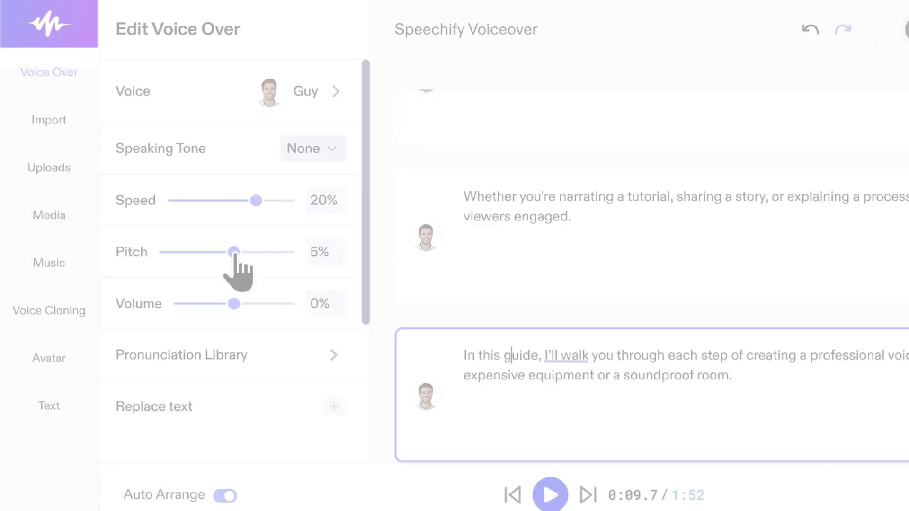
drag(234, 252, 241, 252)
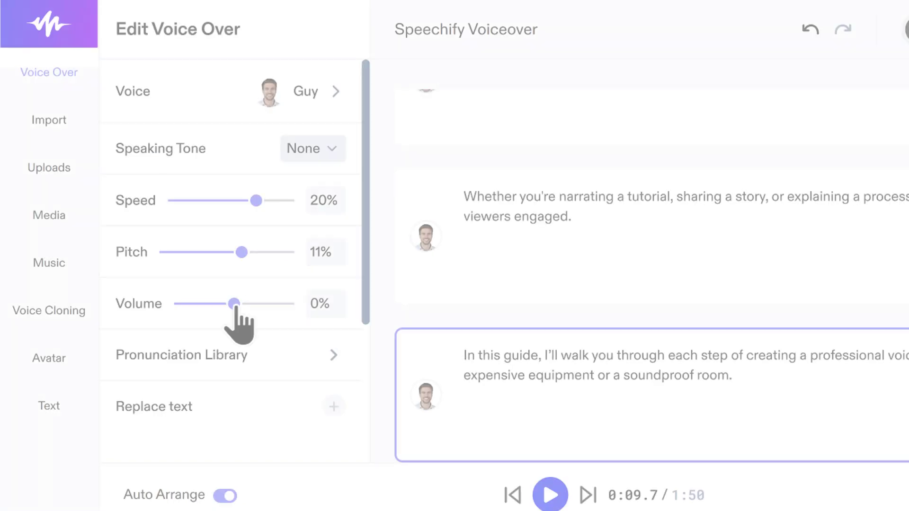
drag(233, 303, 249, 304)
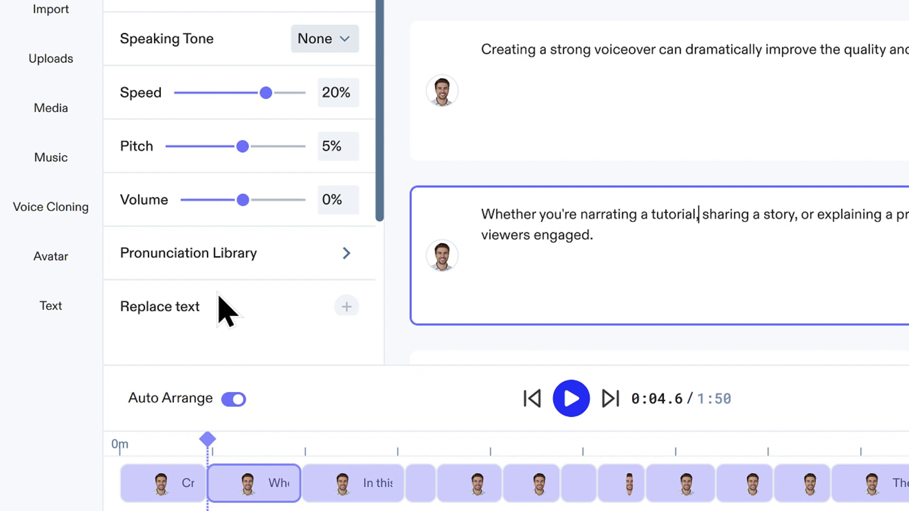
Insert an Extra Weak 0.25s pause after 'tutorial,' in the second block.
scroll(219, 308, down, 3)
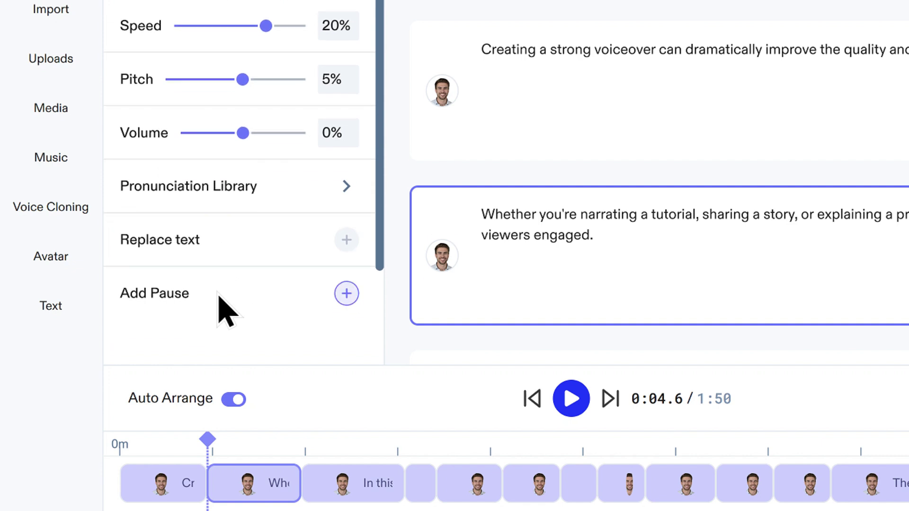
click(346, 253)
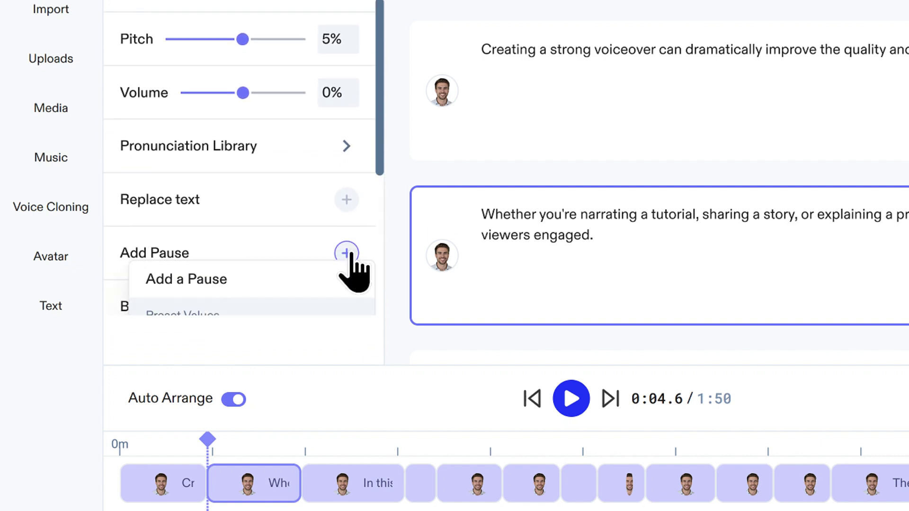
scroll(351, 256, down, 3)
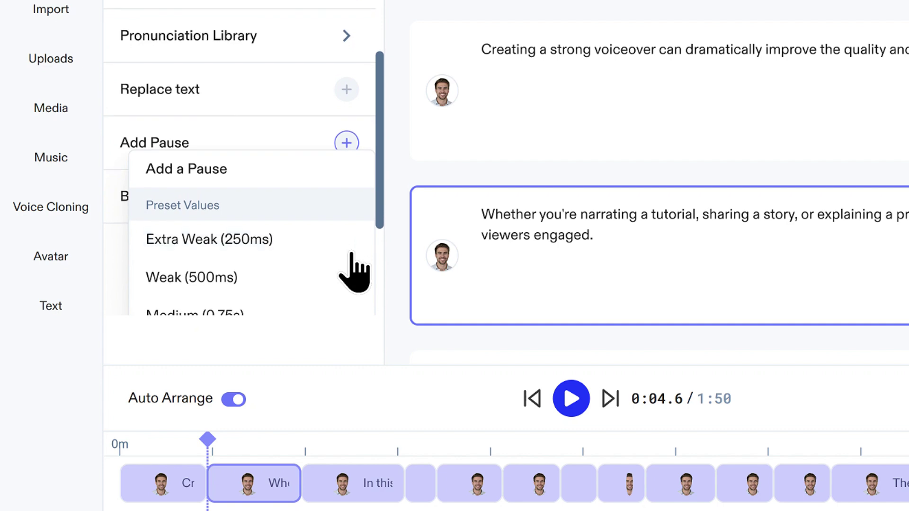
scroll(352, 270, down, 2)
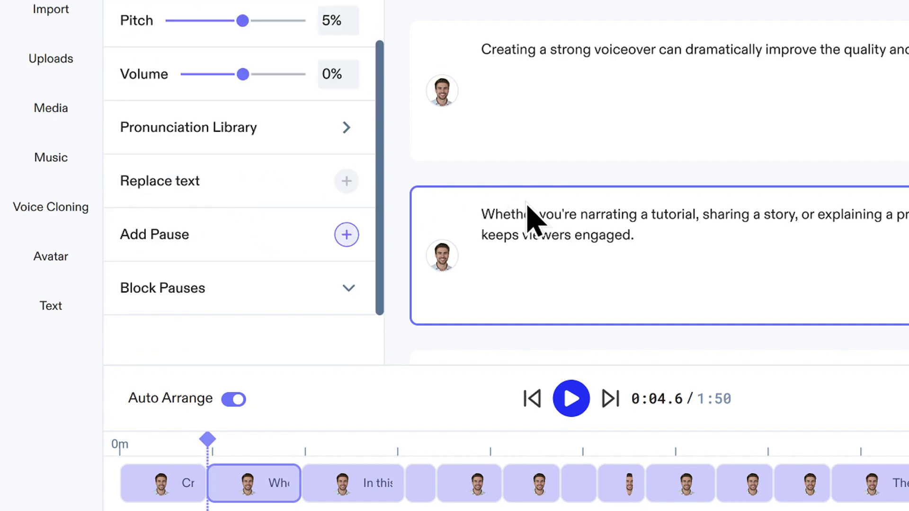
click(693, 217)
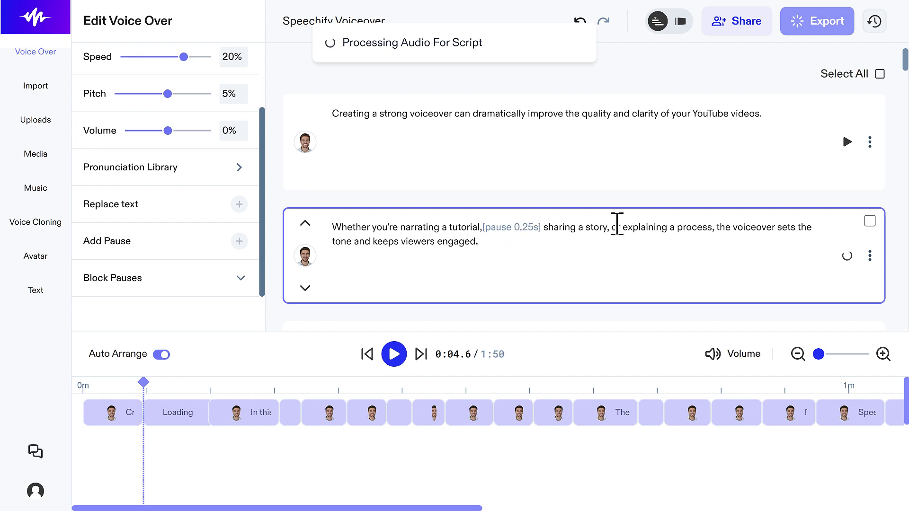
Add another 0.25s pause after 'story,' in the second block.
click(610, 226)
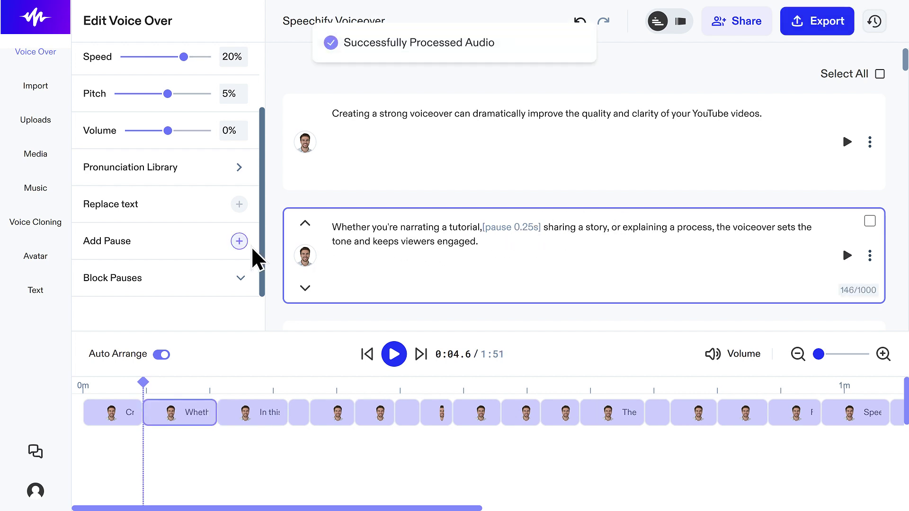
click(239, 241)
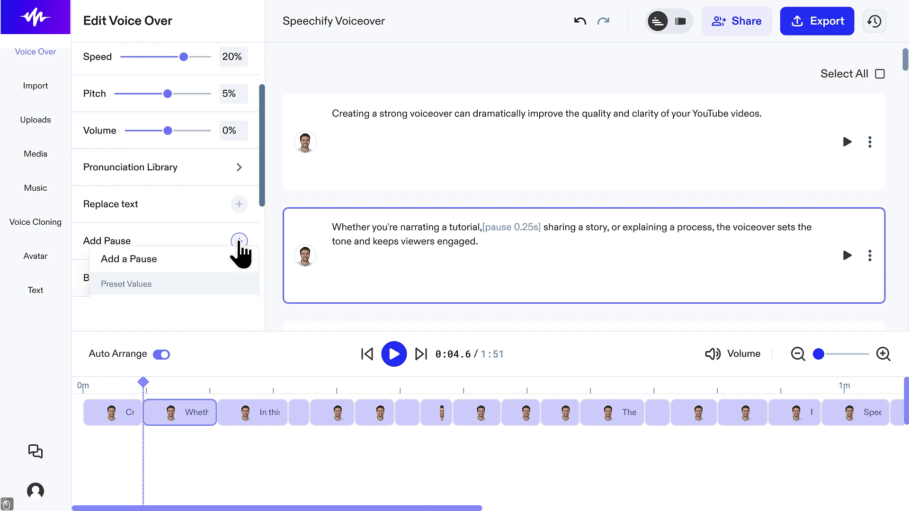
scroll(188, 270, down, 2)
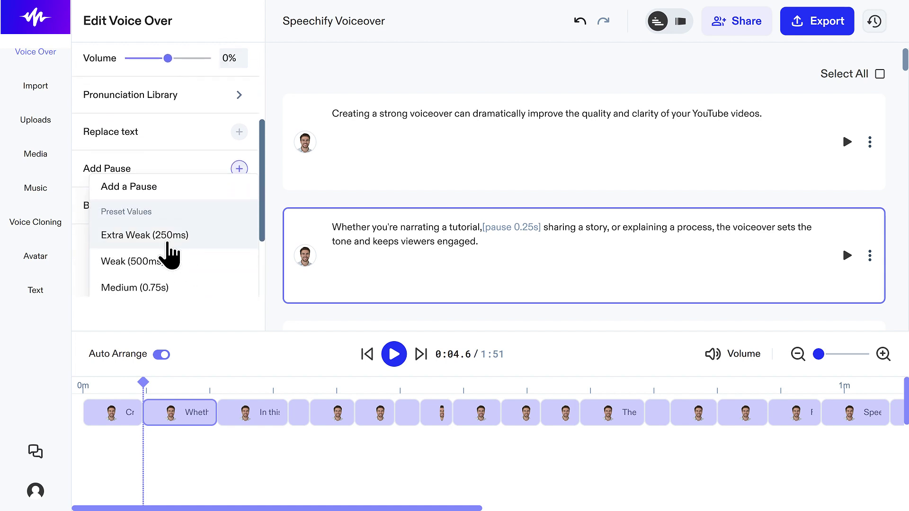
click(169, 238)
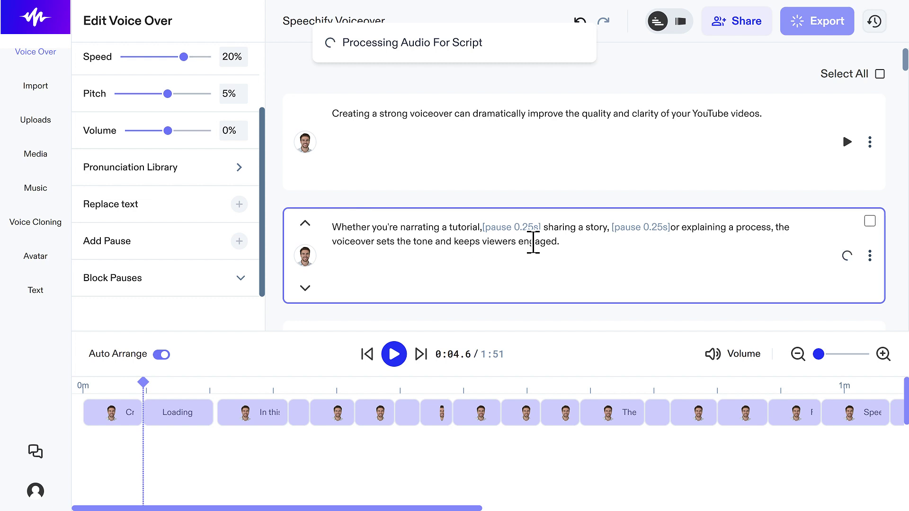
click(572, 240)
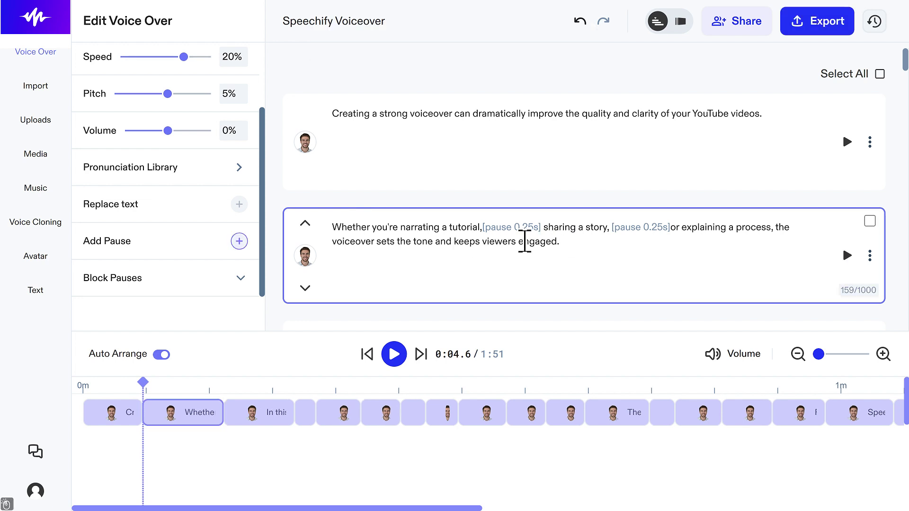
click(239, 241)
Add a Medium 0.75s pause before "In this guide" and play the voiceover up to the In this clip.
click(217, 256)
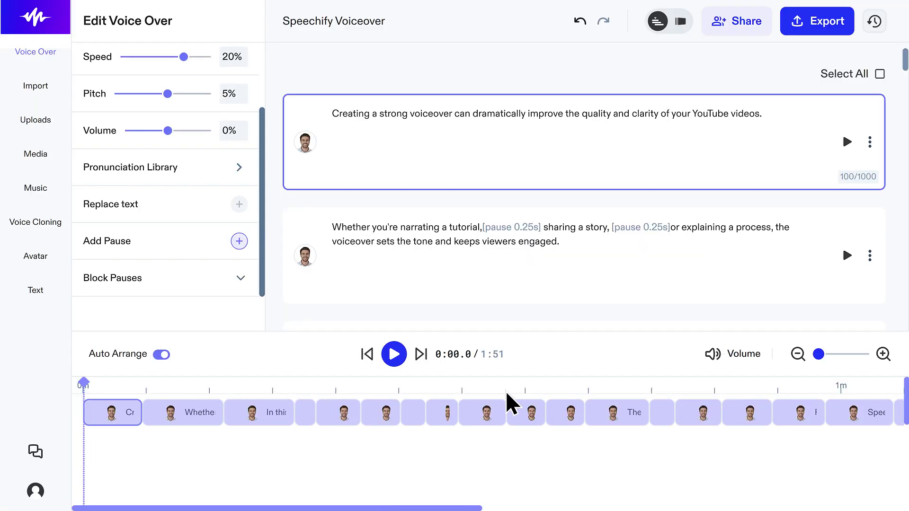
click(397, 358)
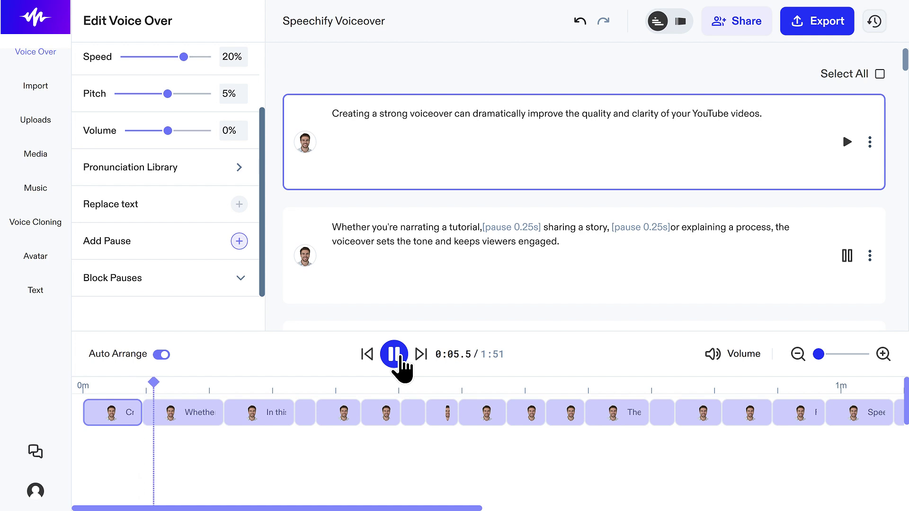
click(245, 415)
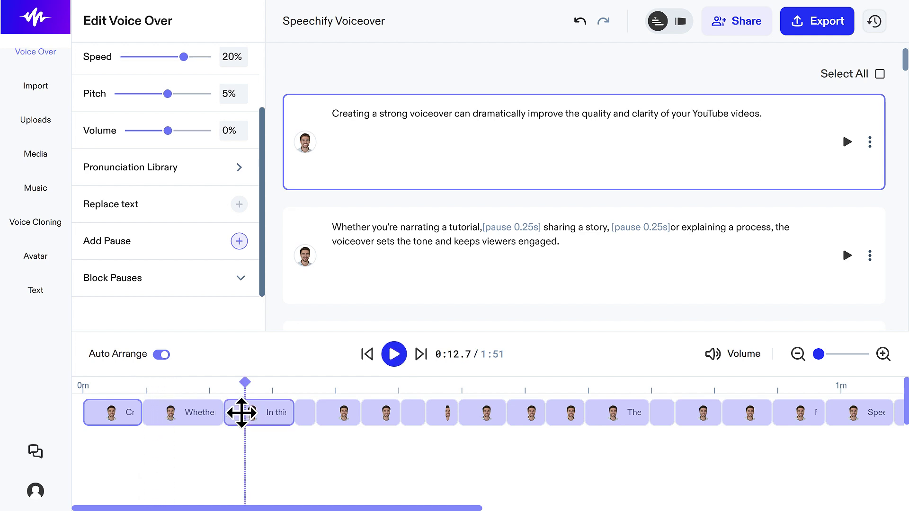
click(241, 413)
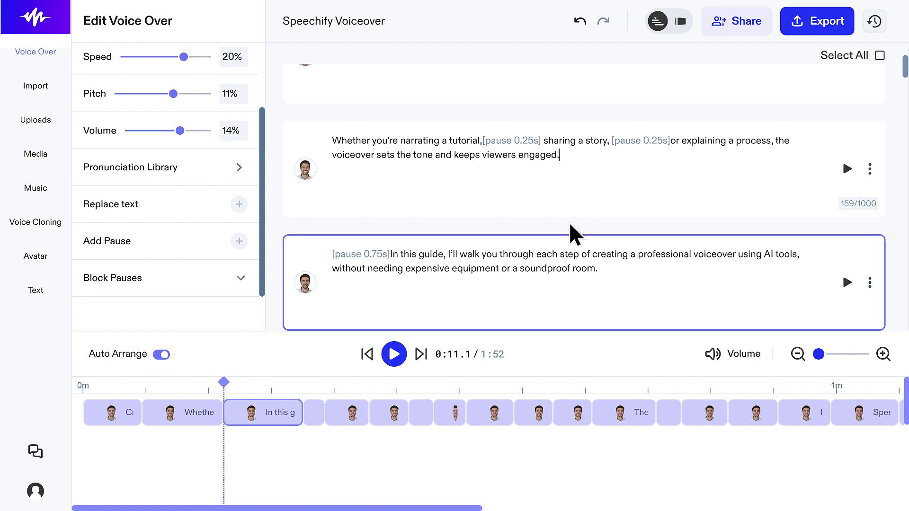
Go back to the second script block's text and finish editing it.
scroll(533, 281, down, 10)
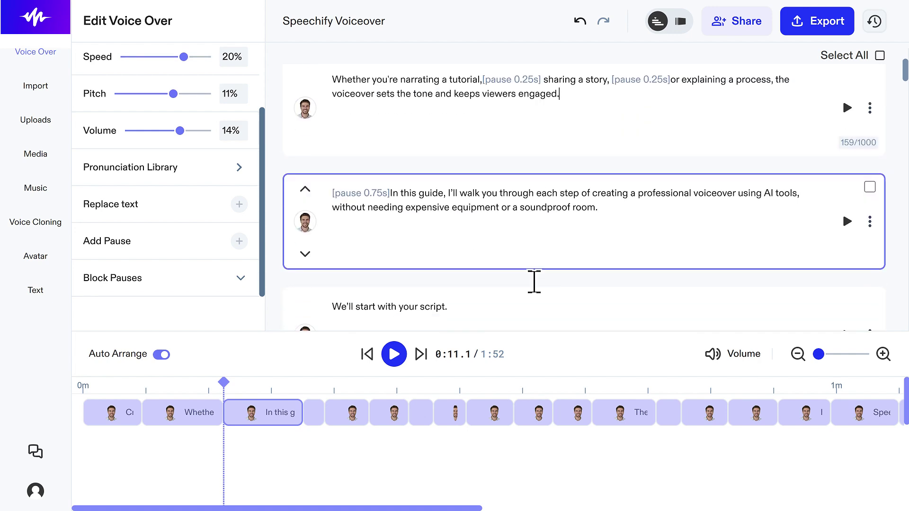
scroll(534, 281, down, 3)
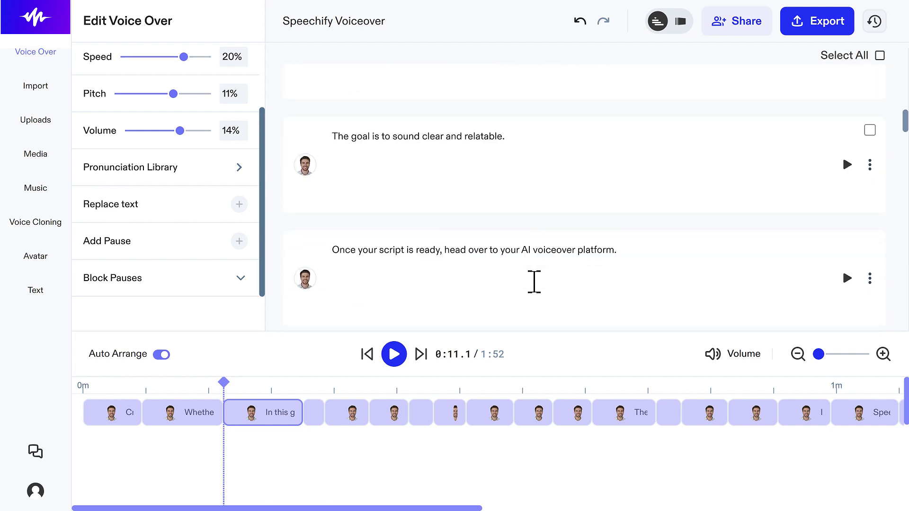
scroll(534, 282, up, 15)
click(534, 282)
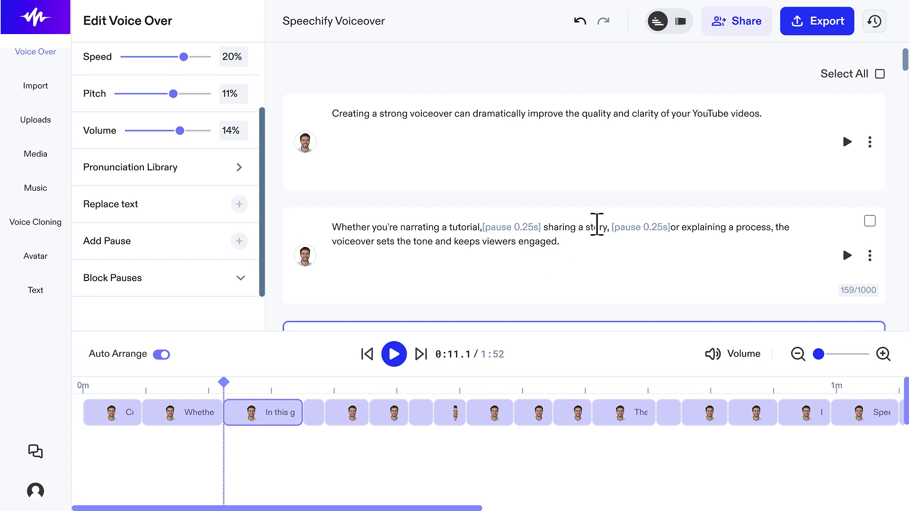
click(802, 25)
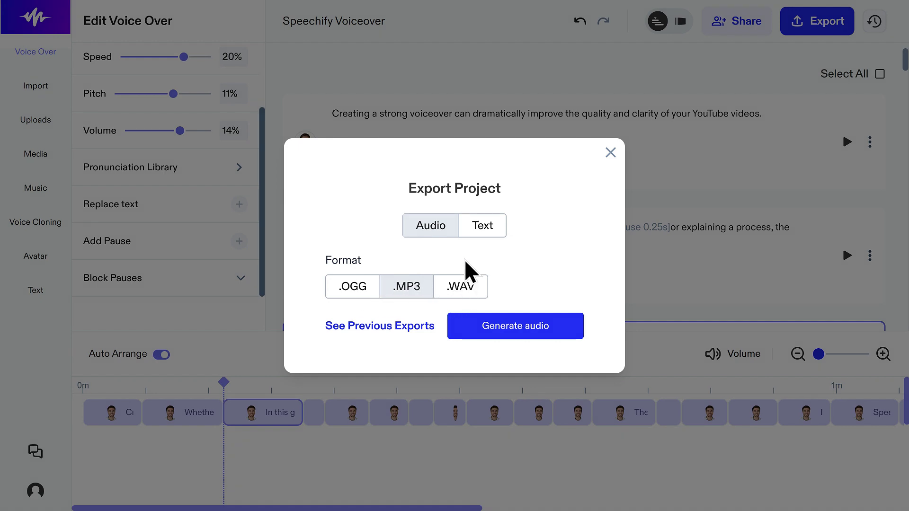
Generate the voiceover as an .MP3 audio export.
click(515, 326)
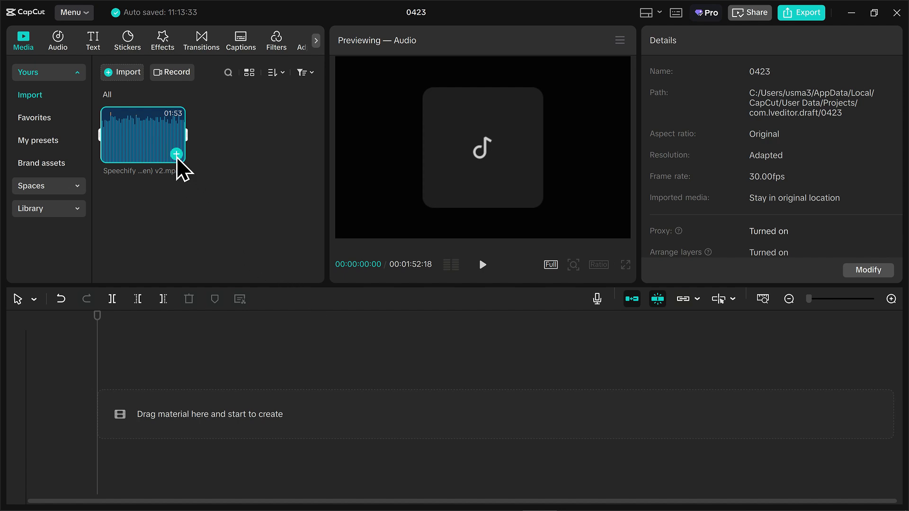
Add Speechify Voiceover (en) v2.mp3 to the CapCut track, then play and stop the timeline.
click(176, 155)
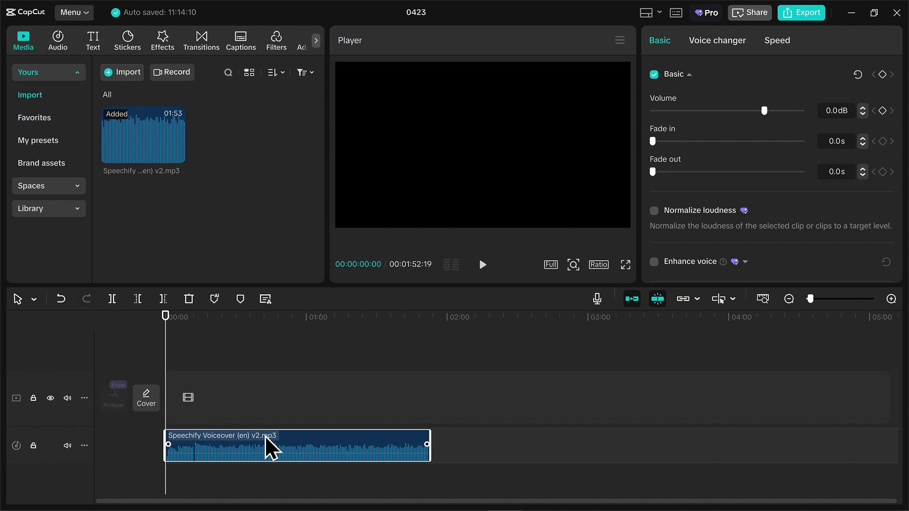
key(space)
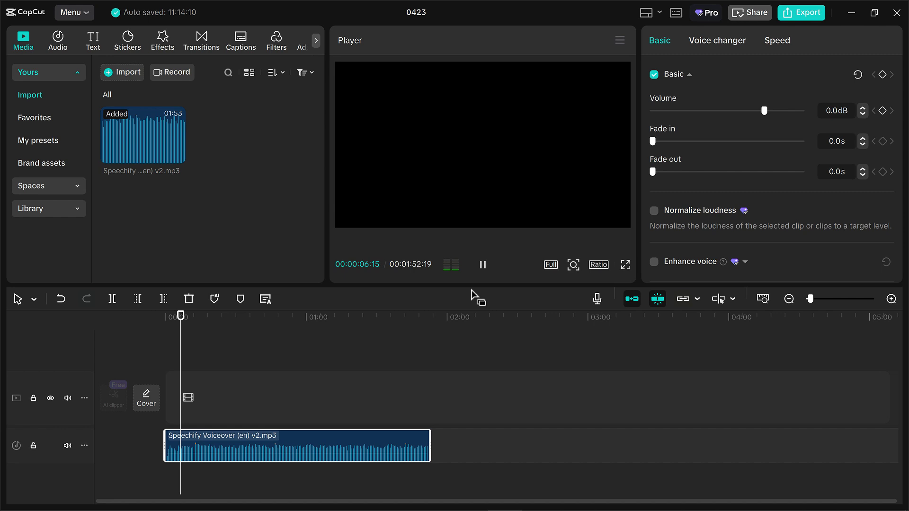
key(space)
scroll(699, 208, down, 3)
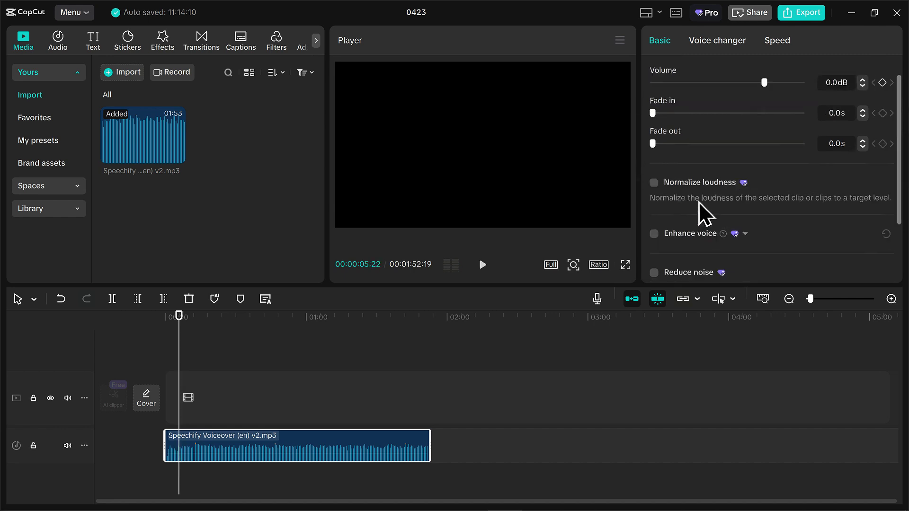
scroll(699, 210, up, 3)
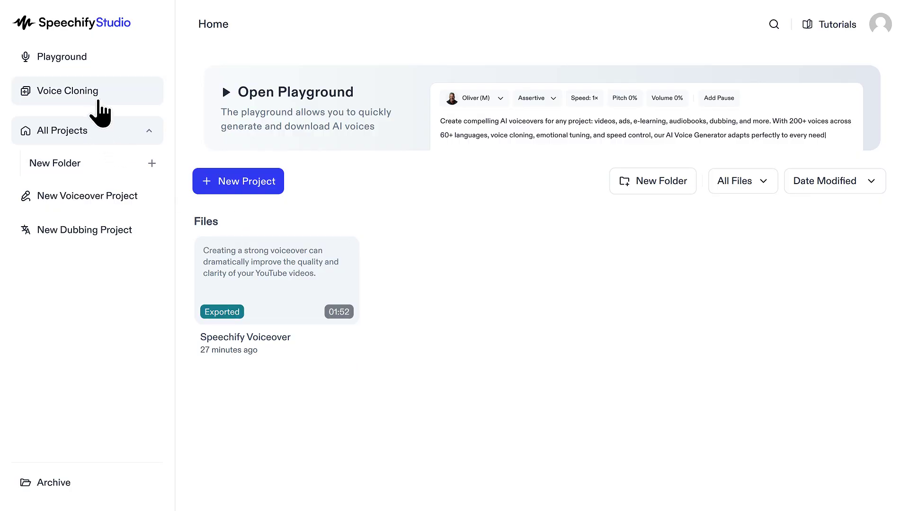
Open the Voice Library from the Playground's voice dropdown.
click(99, 69)
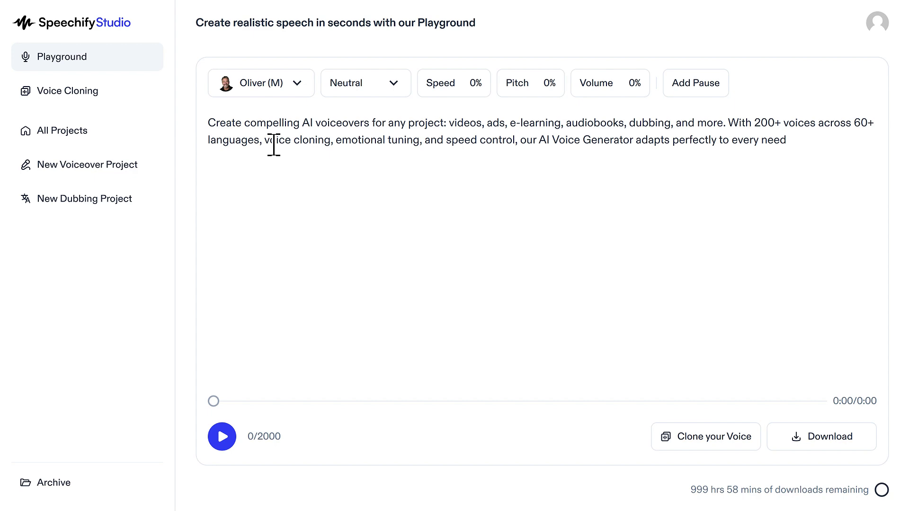
click(302, 93)
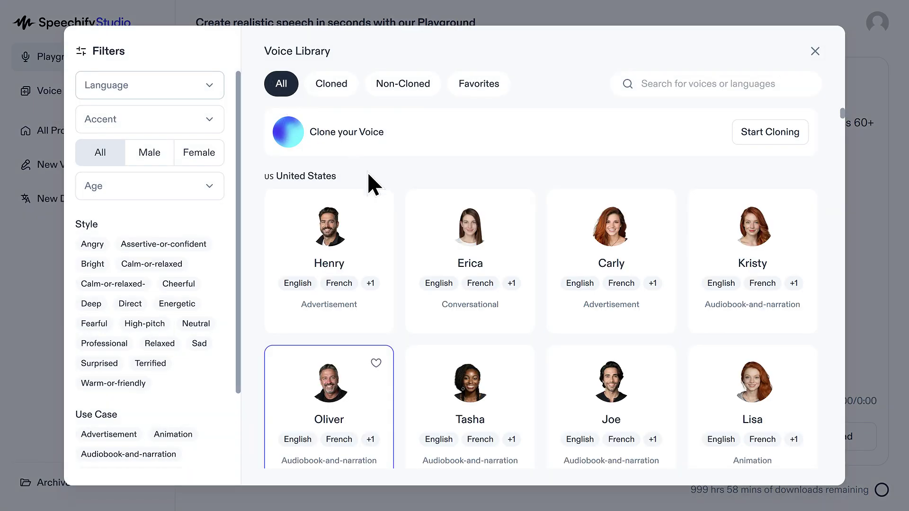
scroll(413, 177, down, 4)
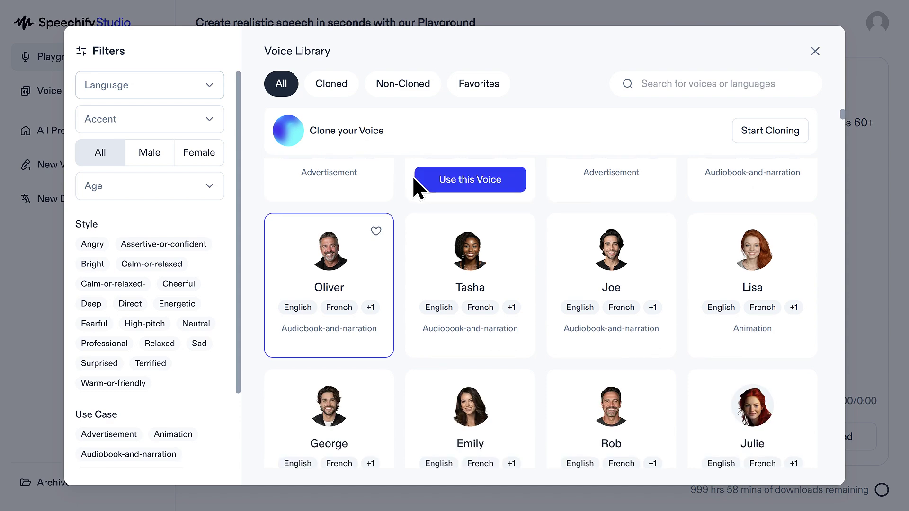
scroll(412, 186, down, 1)
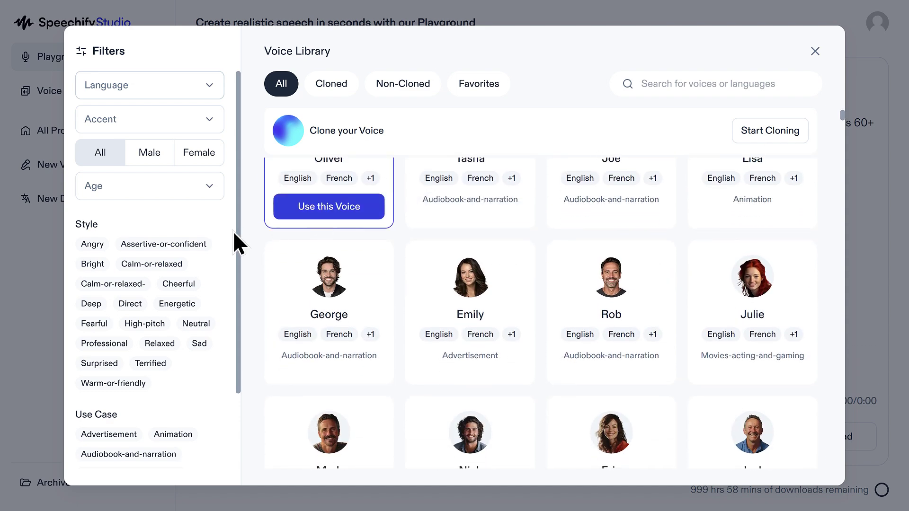
Filter voices to the Assertive-or-confident style, leaving the Age filter unset.
click(157, 250)
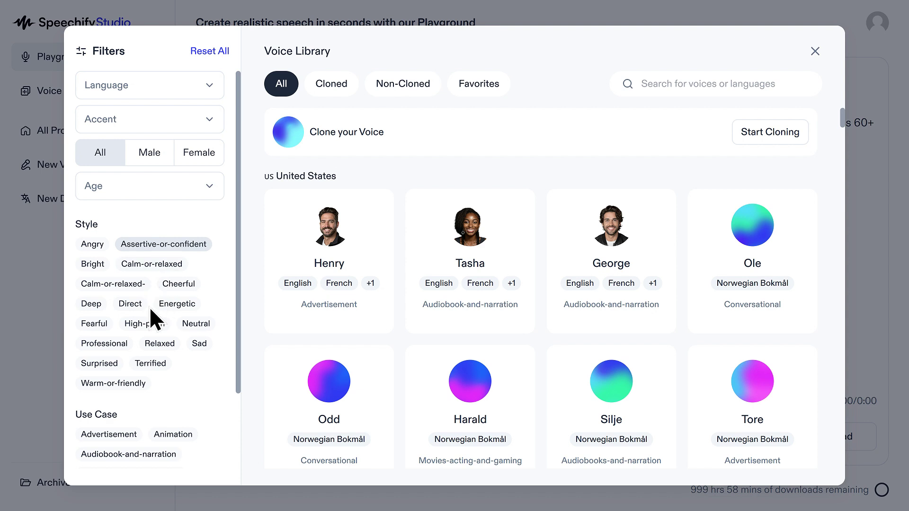
scroll(126, 333, down, 2)
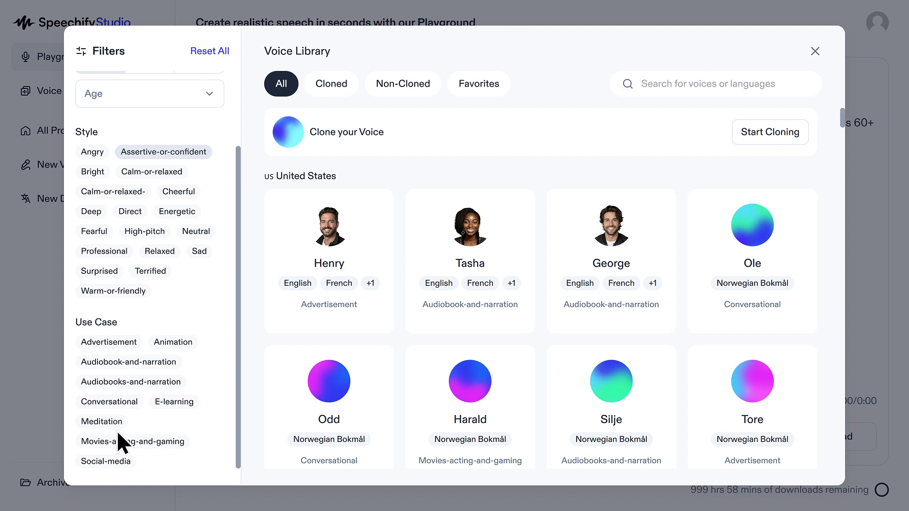
scroll(162, 406, up, 2)
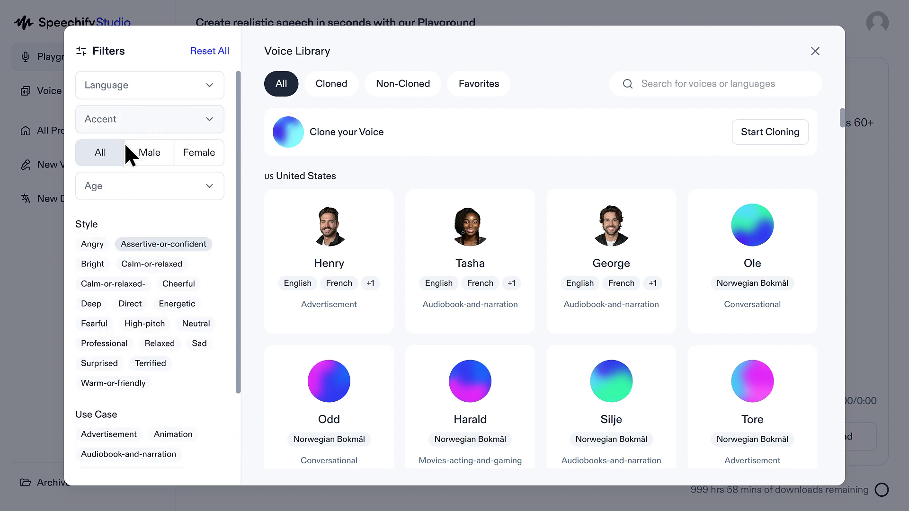
click(126, 189)
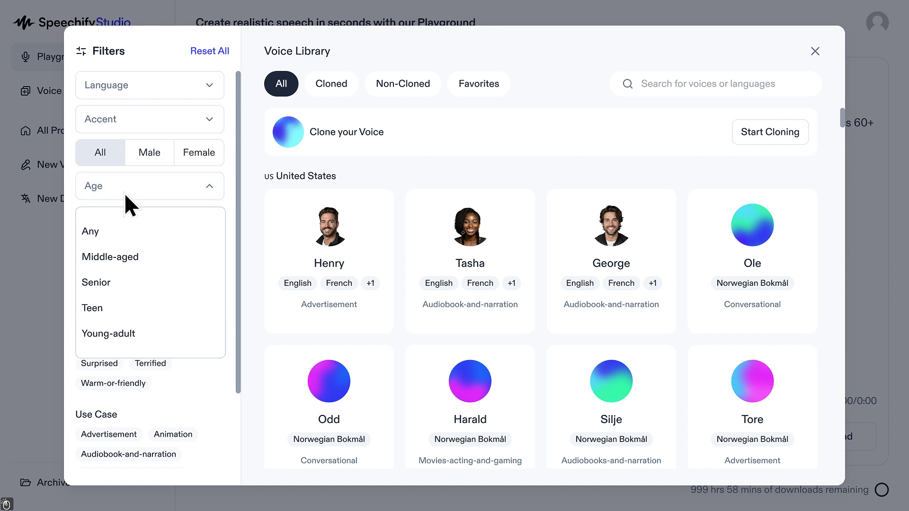
click(116, 191)
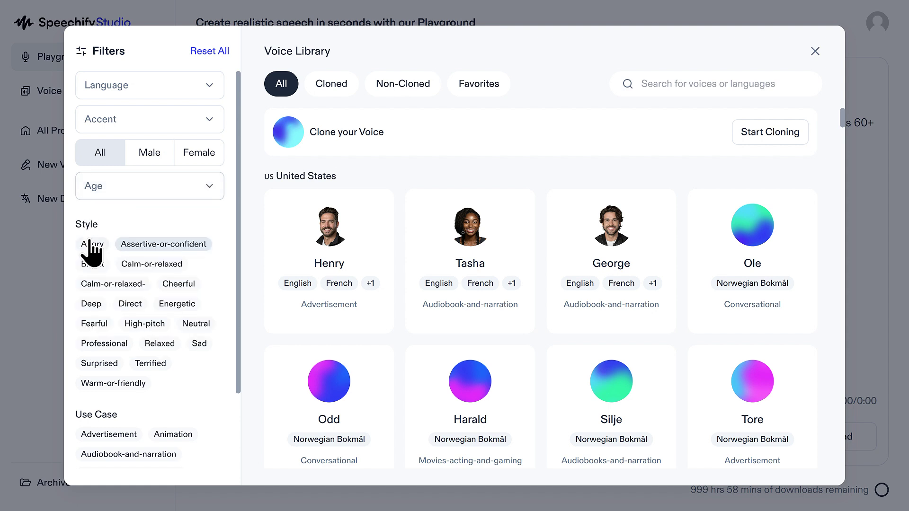